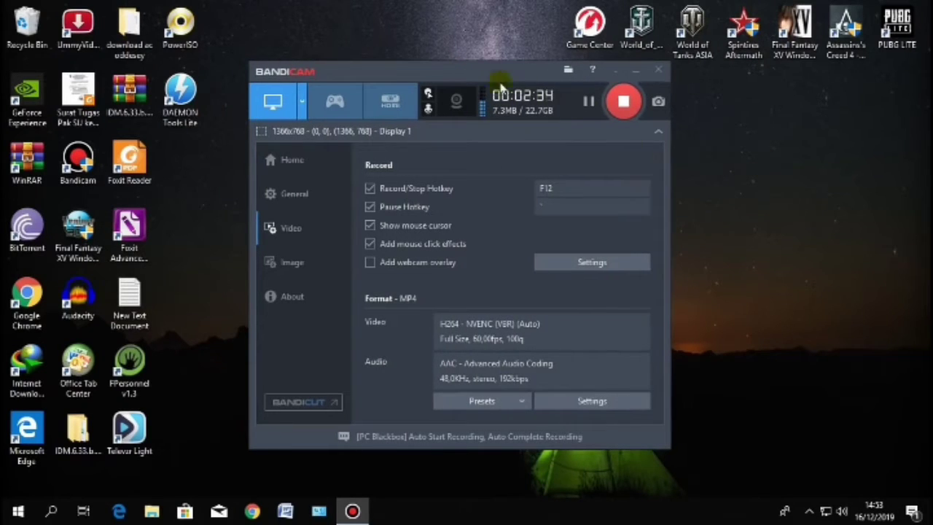
pyautogui.moveTo(499, 71); pyautogui.dragTo(465, 72)
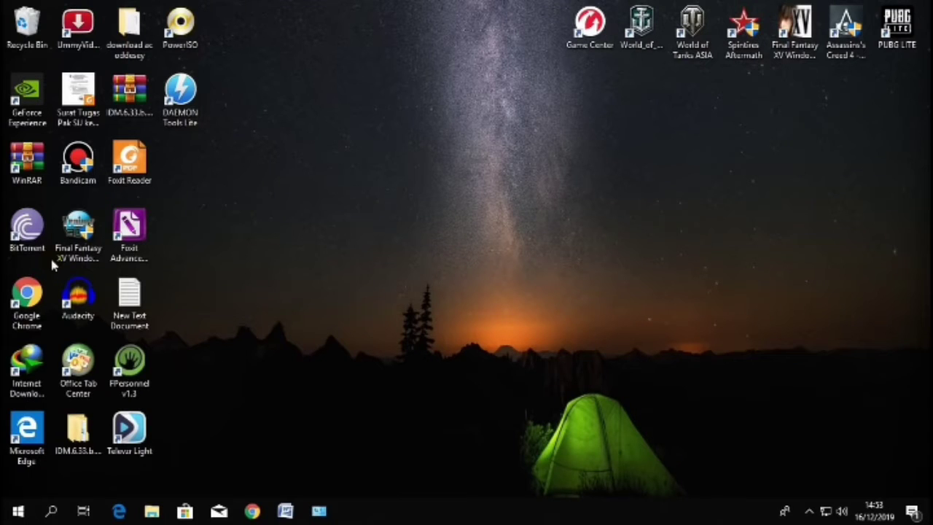
# Open the Windows Temp folder by running the command "temp" from the Run dialog.
pyautogui.press('super+r')
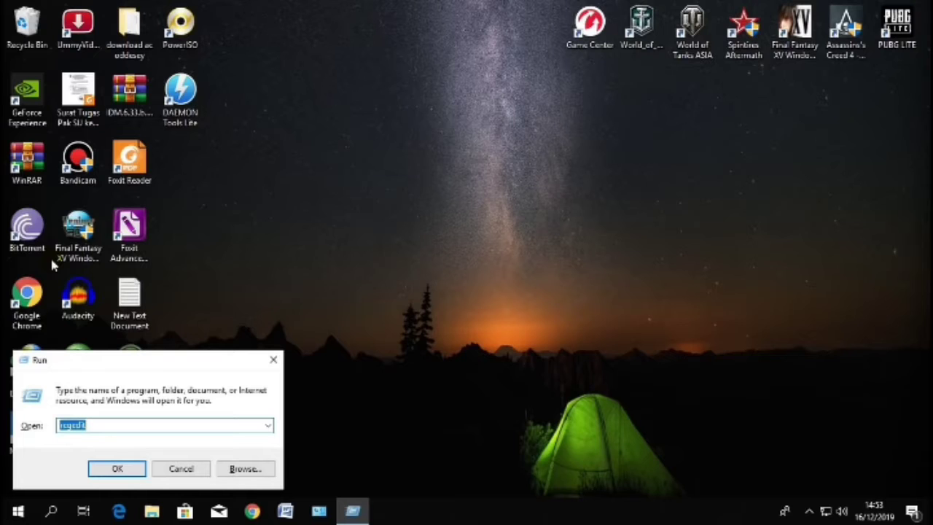
pyautogui.click(111, 423)
pyautogui.moveTo(92, 425); pyautogui.dragTo(46, 425)
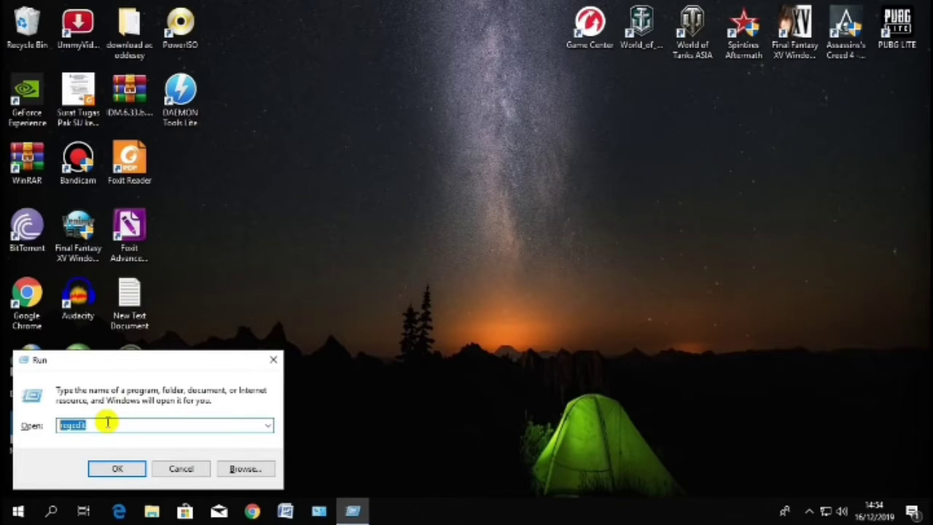
pyautogui.write('t')
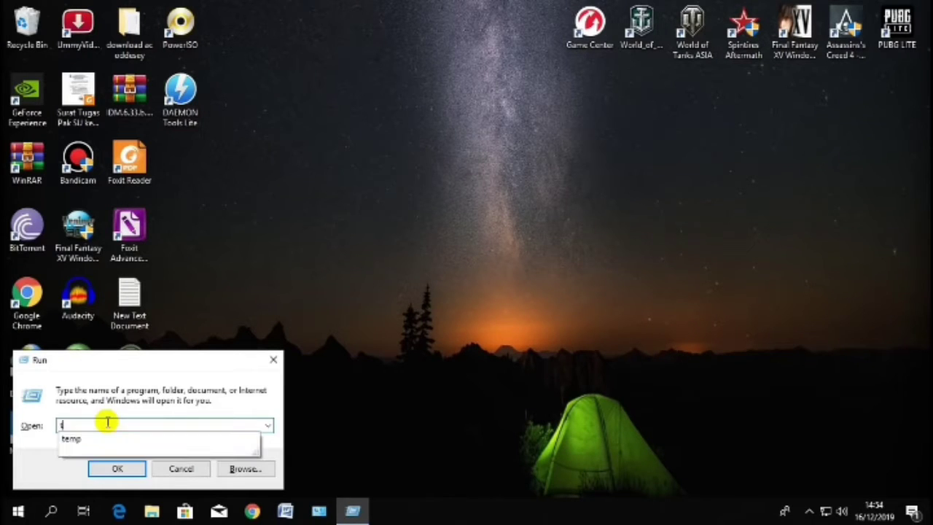
pyautogui.write('e')
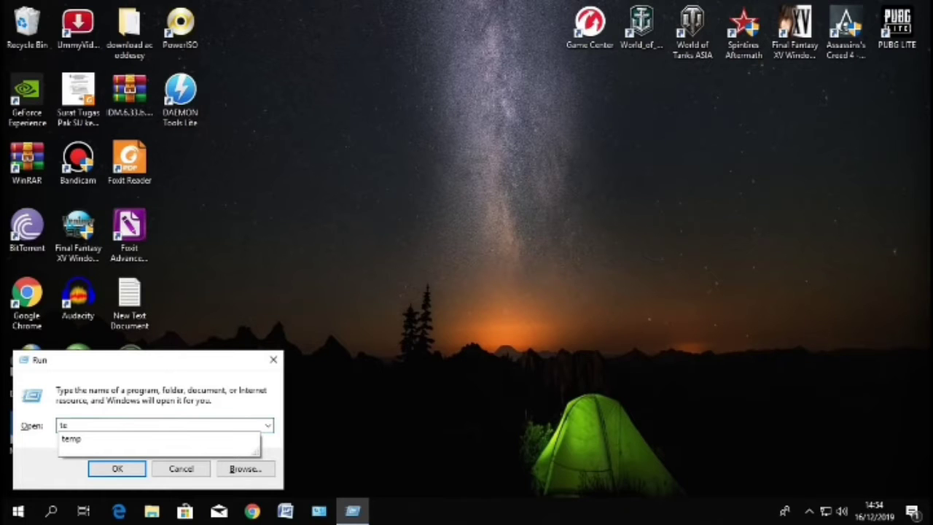
pyautogui.write('mp')
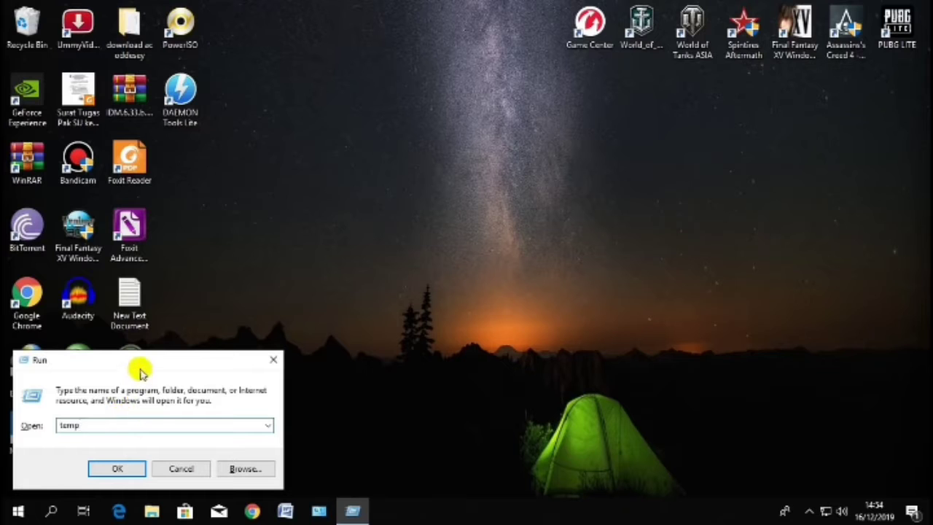
pyautogui.click(117, 469)
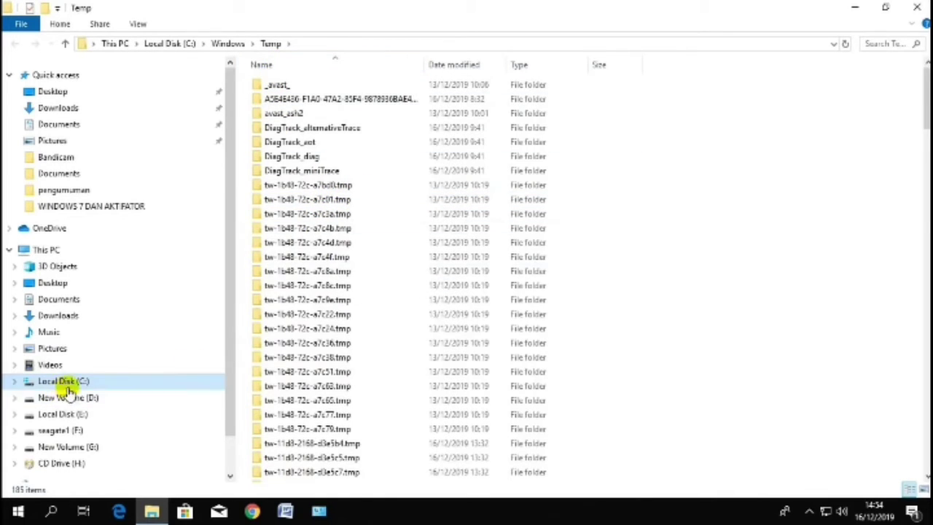
# Look through the full list of temporary folders and files in the Windows Temp folder.
pyautogui.scroll(-3, 333, 202)
pyautogui.scroll(3, 332, 193)
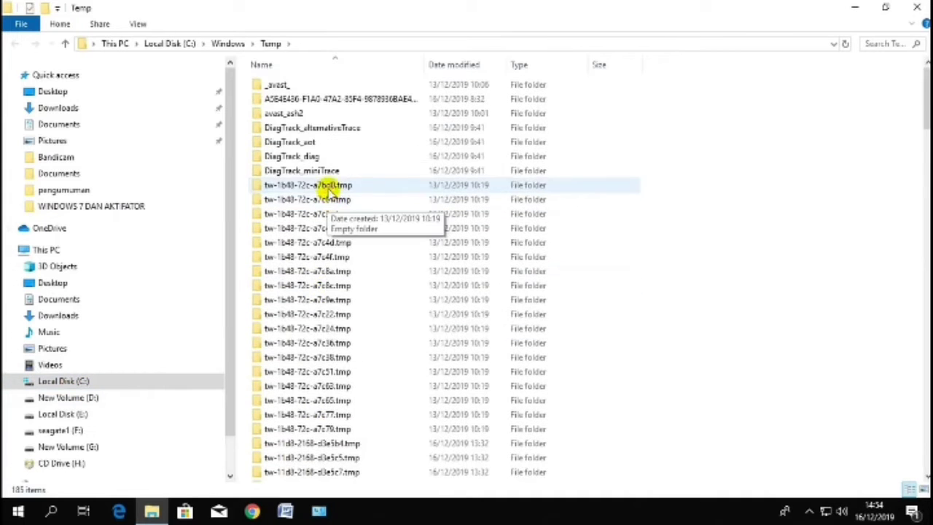
pyautogui.click(331, 187)
pyautogui.scroll(-18, 332, 191)
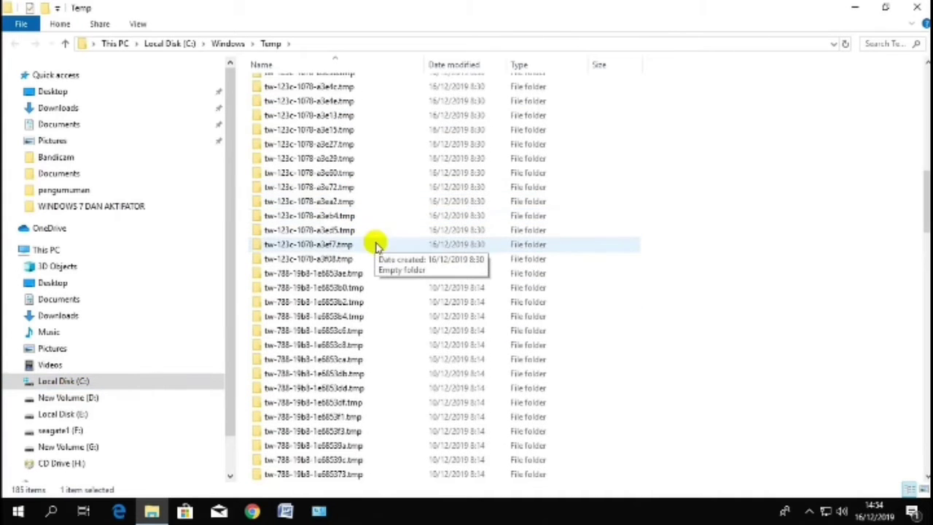
pyautogui.scroll(-20, 377, 248)
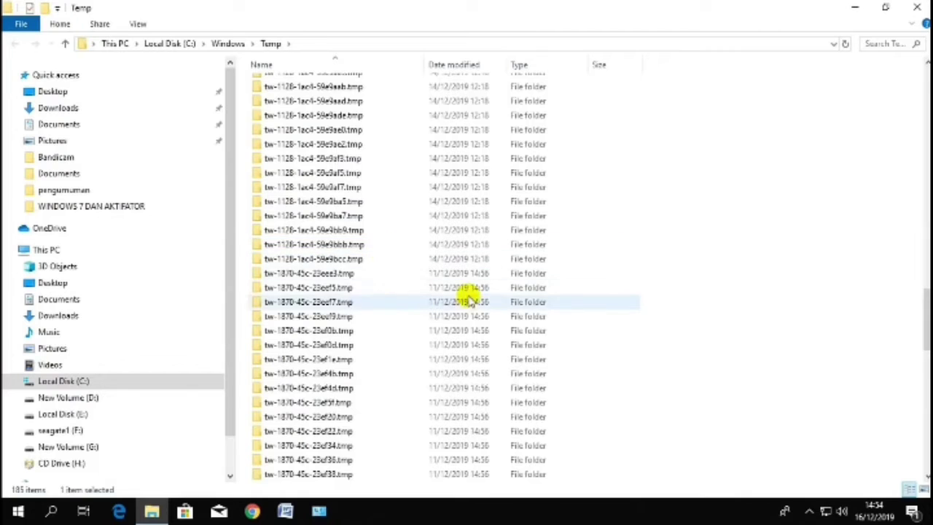
pyautogui.scroll(-10, 399, 273)
pyautogui.scroll(-3, 475, 354)
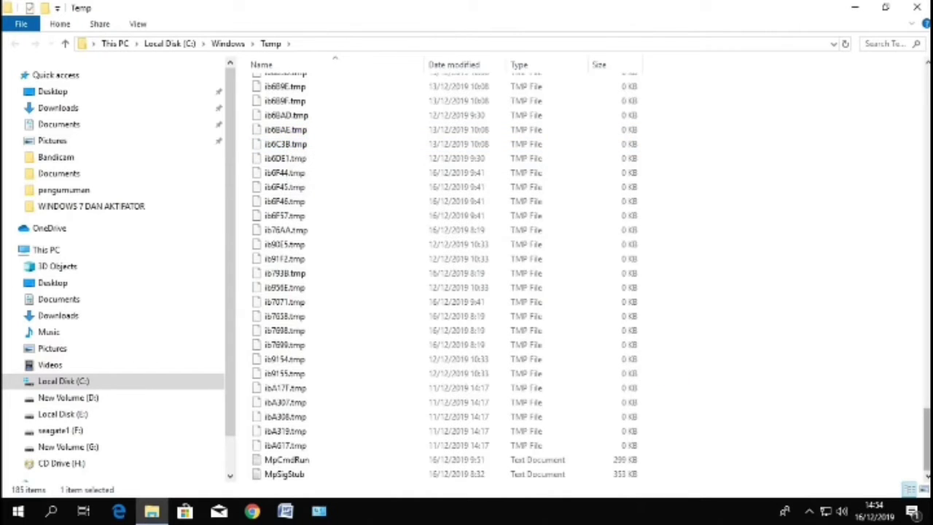
pyautogui.scroll(20, 927, 440)
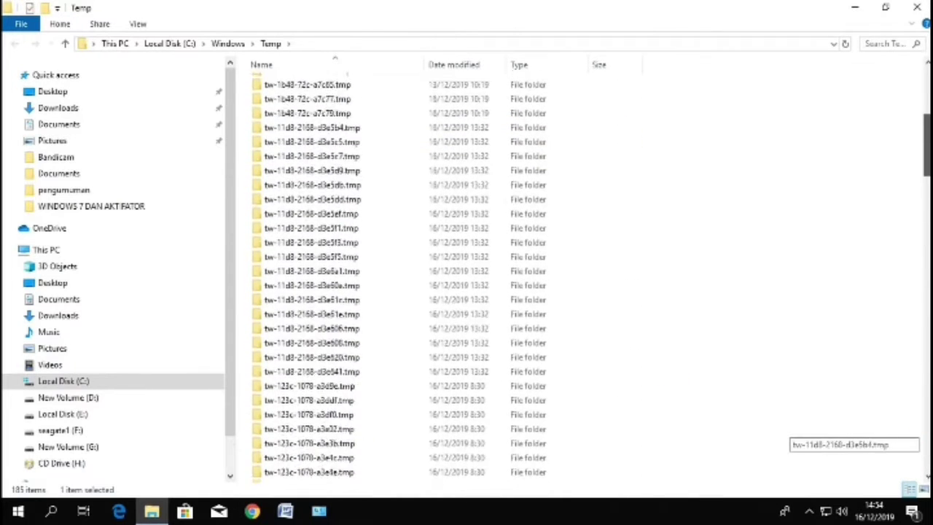
pyautogui.scroll(2, 745, 269)
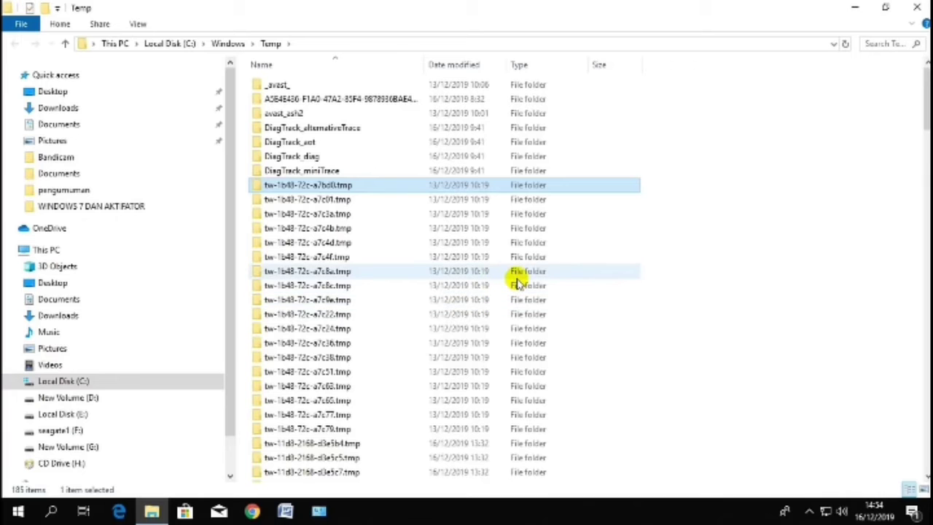
pyautogui.scroll(-15, 459, 316)
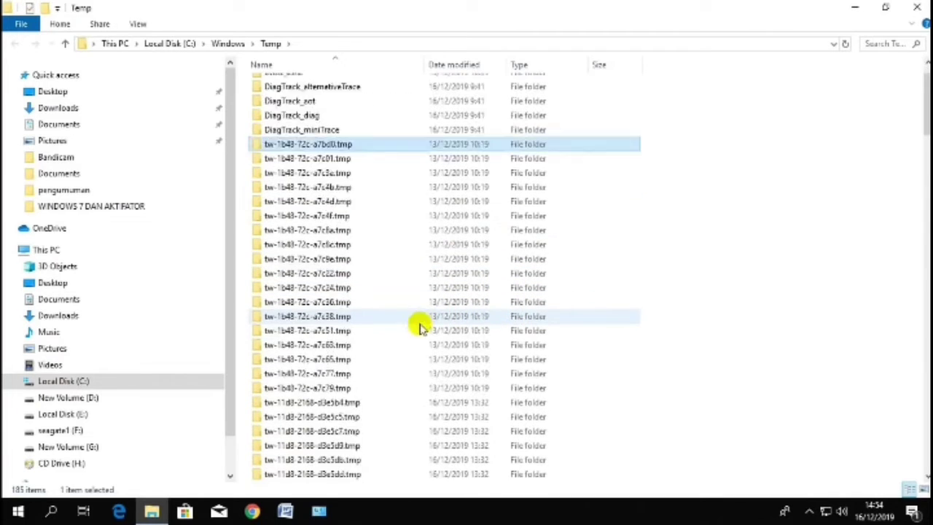
pyautogui.scroll(-15, 394, 332)
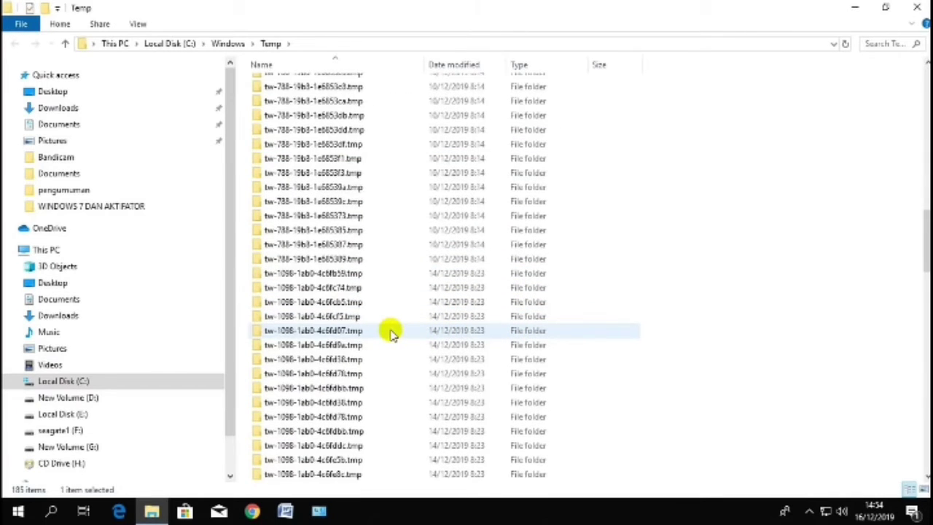
pyautogui.scroll(-15, 404, 330)
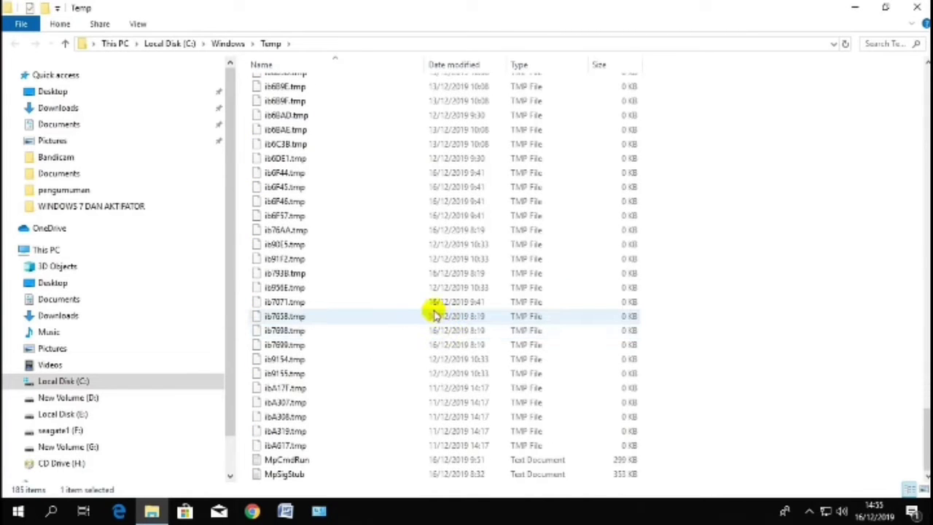
pyautogui.scroll(5, 510, 329)
pyautogui.scroll(15, 519, 328)
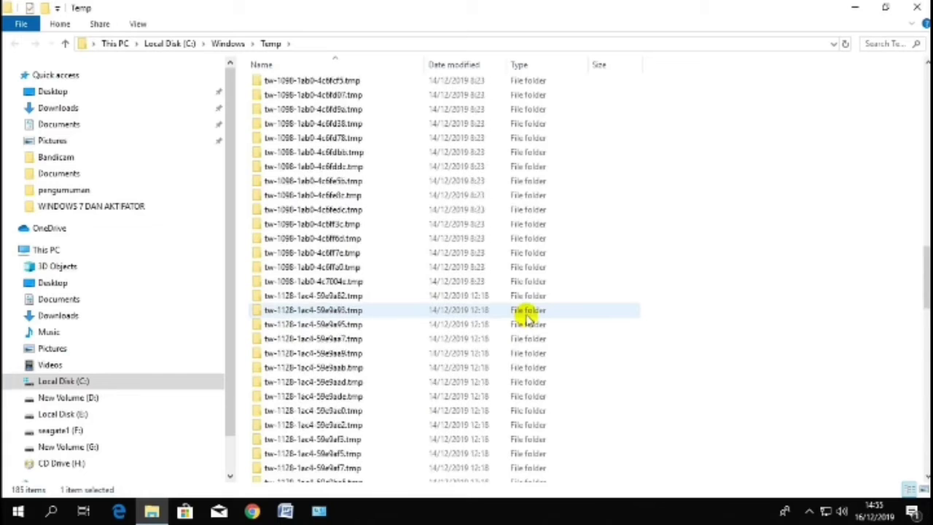
pyautogui.click(498, 300)
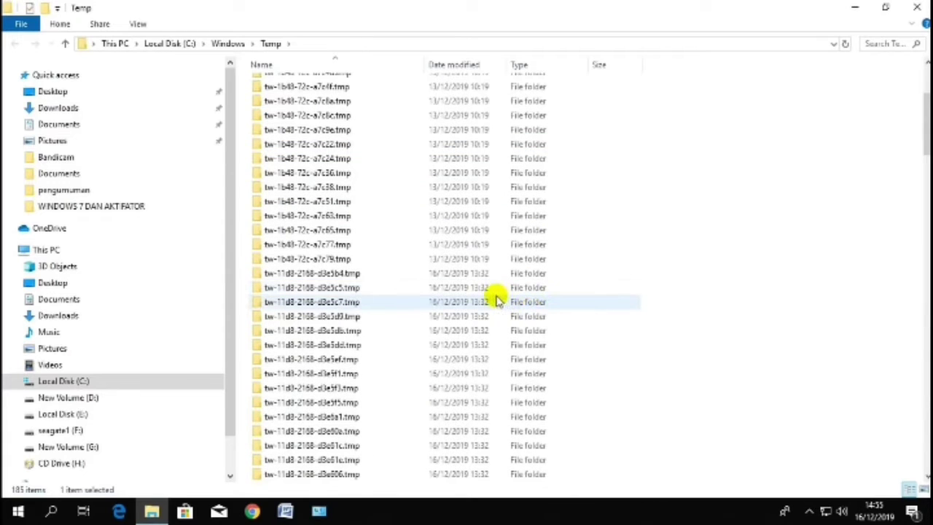
pyautogui.click(486, 292)
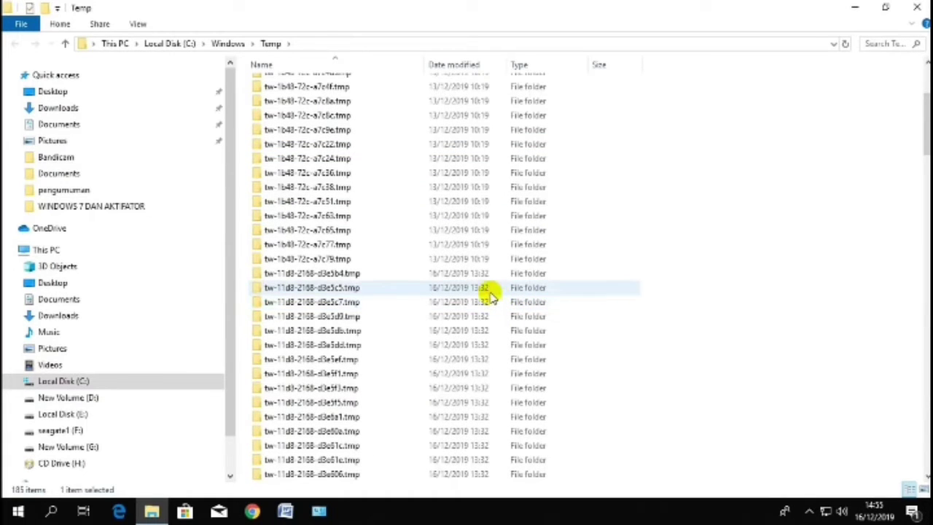
pyautogui.click(463, 301)
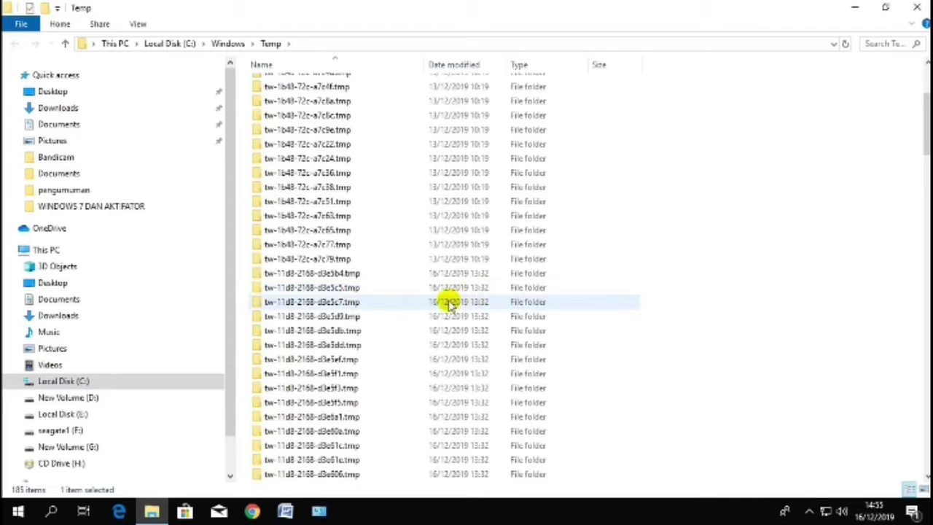
pyautogui.scroll(-1, 449, 305)
pyautogui.click(450, 305)
pyautogui.scroll(5, 449, 305)
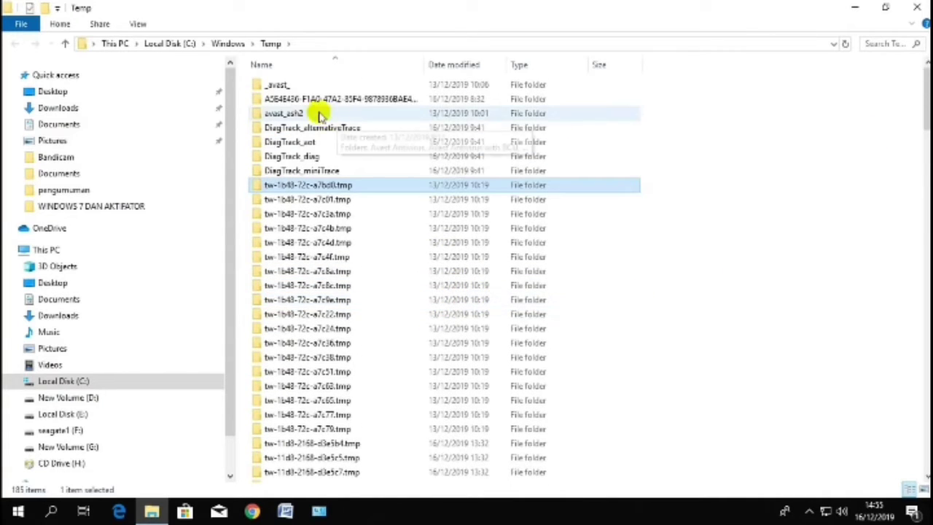
# Delete all files and folders in the Temp folder, granting administrator permission for the avast_ash2 folder.
pyautogui.click(280, 84)
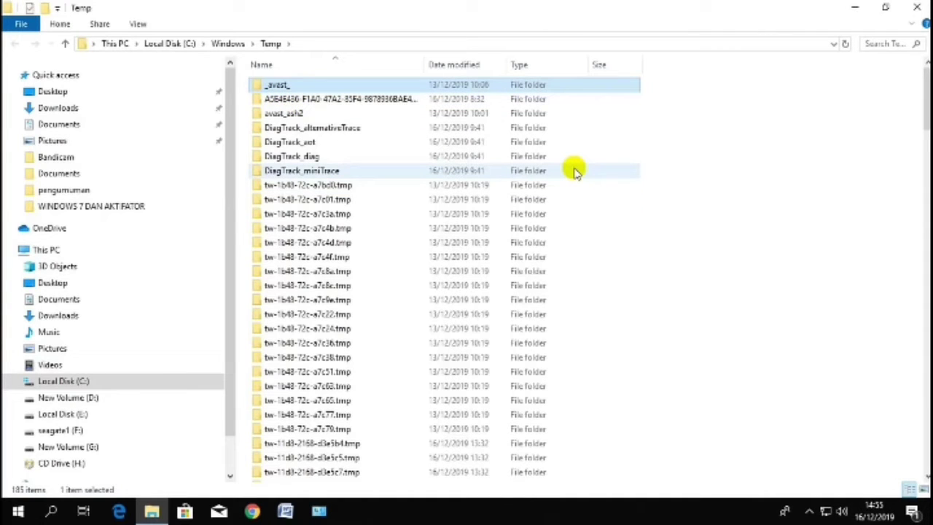
pyautogui.hotkey('shift', 'Down')
pyautogui.hotkey('shift', 'Down')
pyautogui.hotkey('shift', 'Down')
pyautogui.hotkey('shift', 'Down')
pyautogui.hotkey('shift', 'Down')
pyautogui.hotkey('shift', 'Down')
pyautogui.hotkey('shift', 'Down')
pyautogui.hotkey('shift', 'Down')
pyautogui.hotkey('shift', 'Down')
pyautogui.hotkey('shift', 'Down')
pyautogui.hotkey('shift', 'Down')
pyautogui.hotkey('shift', 'Down')
pyautogui.hotkey('shift', 'Down')
pyautogui.hotkey('shift', 'Down')
pyautogui.hotkey('shift', 'Down')
pyautogui.hotkey('shift', 'Down')
pyautogui.hotkey('shift', 'Down')
pyautogui.hotkey('shift', 'Down')
pyautogui.hotkey('shift', 'Down')
pyautogui.hotkey('shift', 'Down')
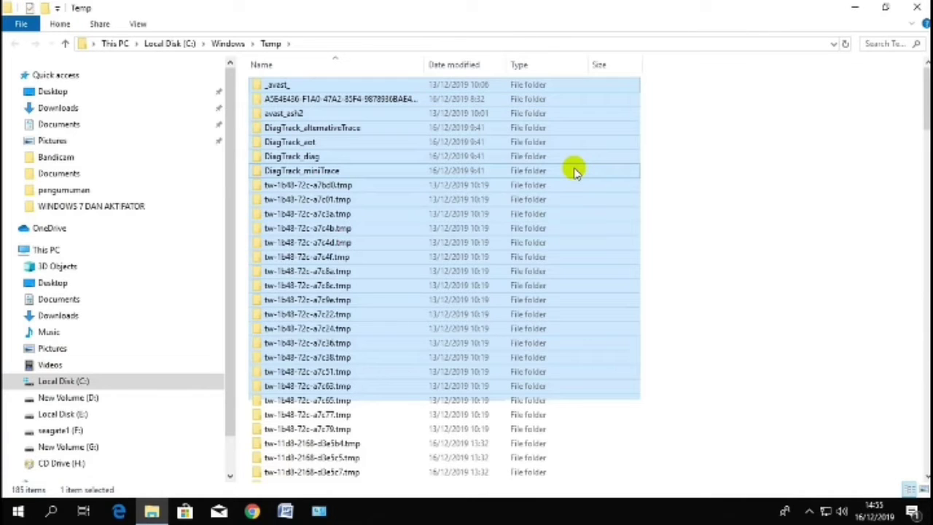
pyautogui.hotkey('ctrl', 'a')
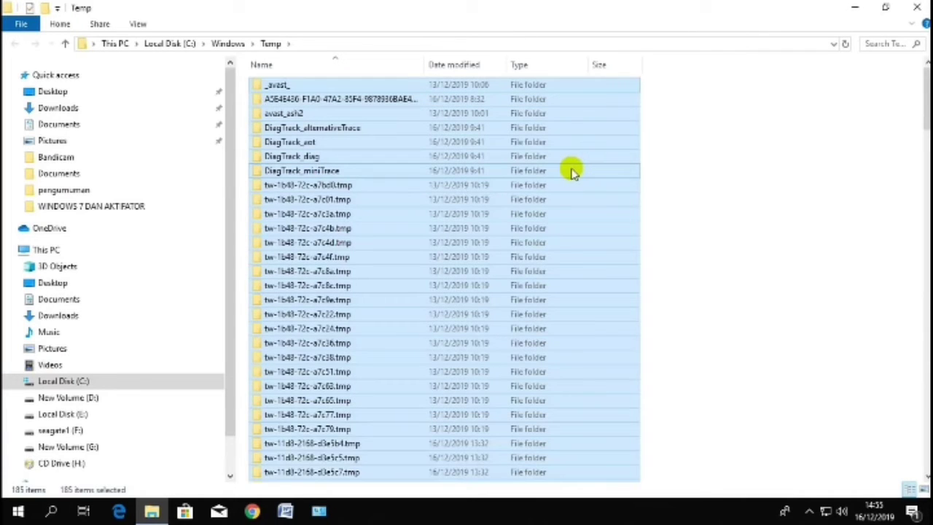
pyautogui.rightClick(456, 190)
pyautogui.press('Delete')
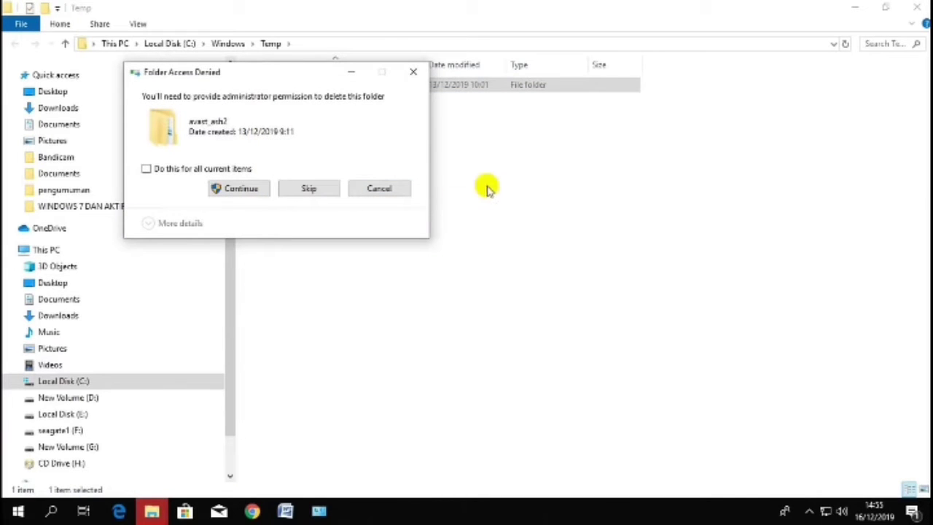
pyautogui.moveTo(296, 76); pyautogui.dragTo(576, 143)
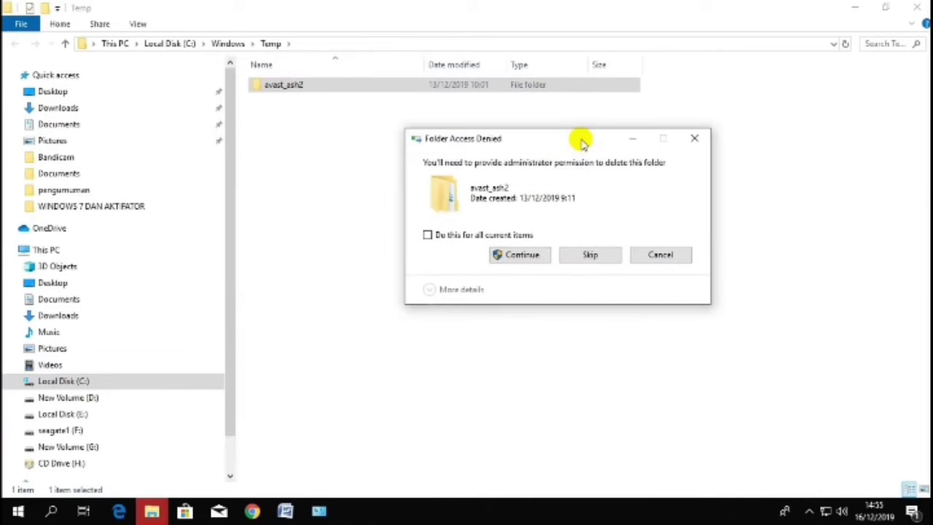
pyautogui.click(523, 256)
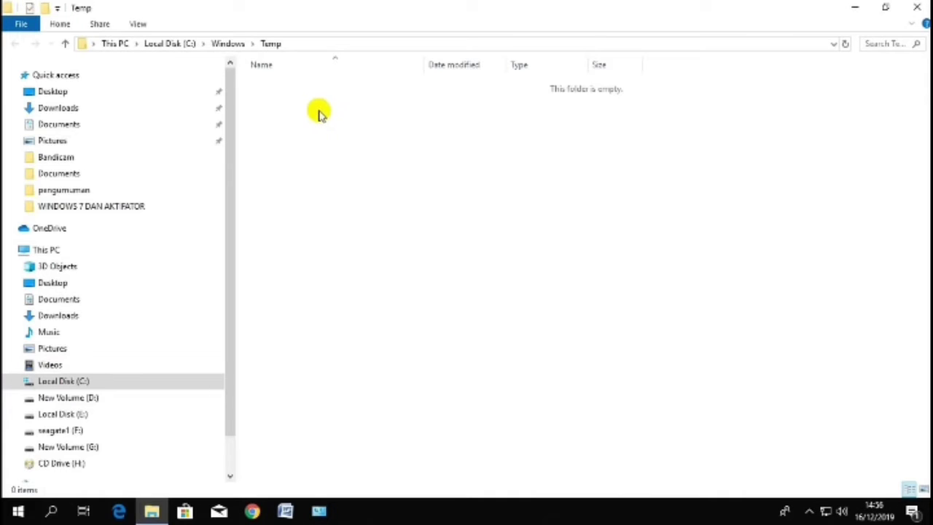
# Refresh the Temp folder view and close its window.
pyautogui.rightClick(352, 171)
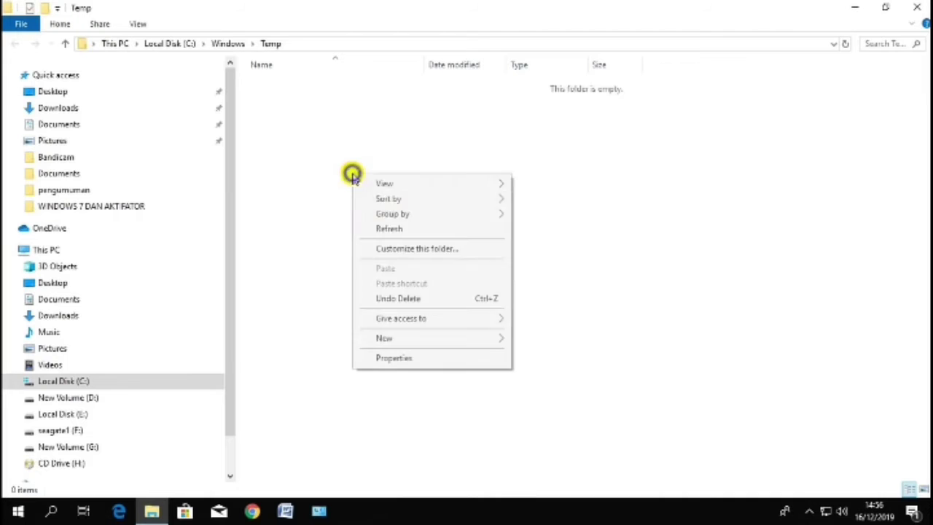
pyautogui.click(389, 227)
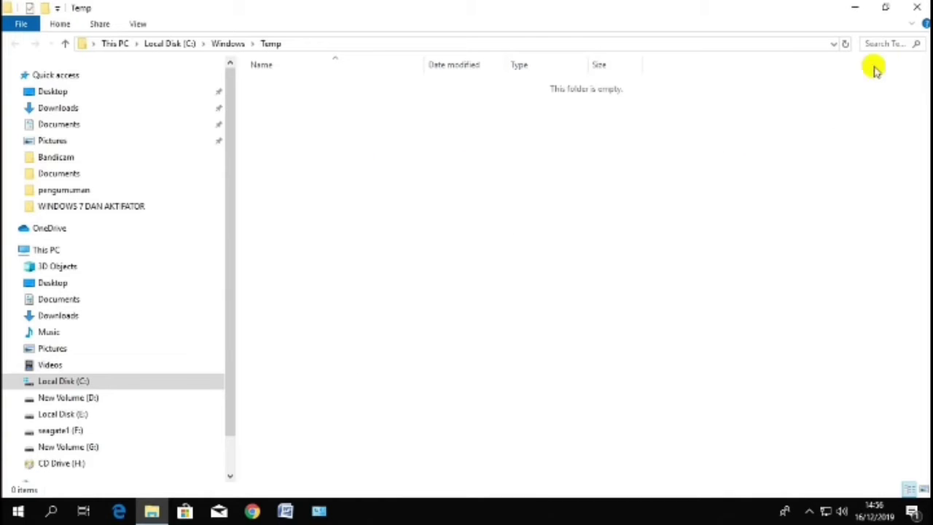
pyautogui.click(916, 12)
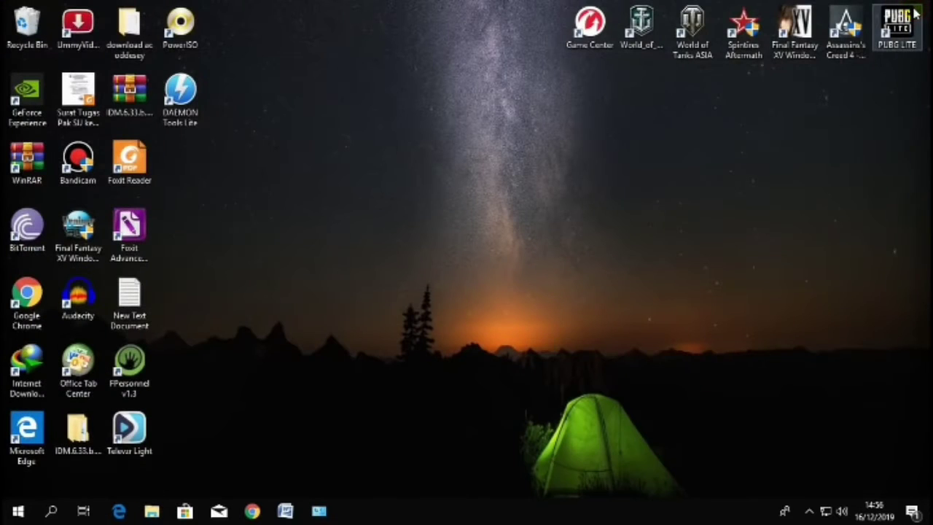
# Refresh the desktop three times.
pyautogui.rightClick(346, 230)
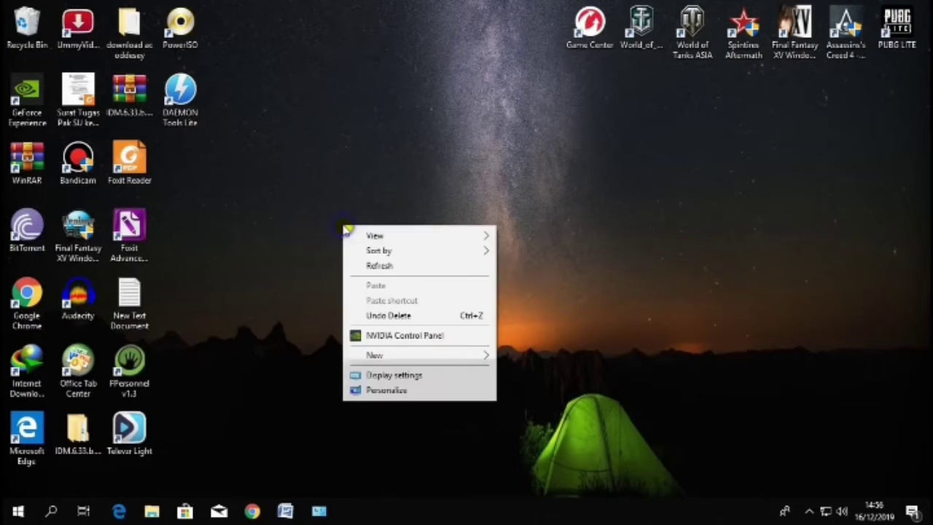
pyautogui.click(371, 266)
pyautogui.rightClick(380, 209)
pyautogui.click(407, 253)
pyautogui.rightClick(339, 137)
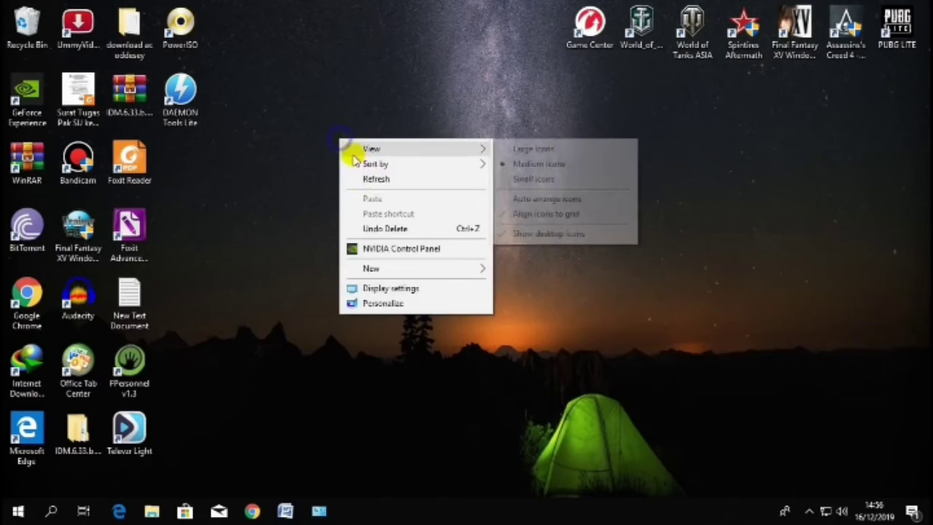
pyautogui.click(370, 179)
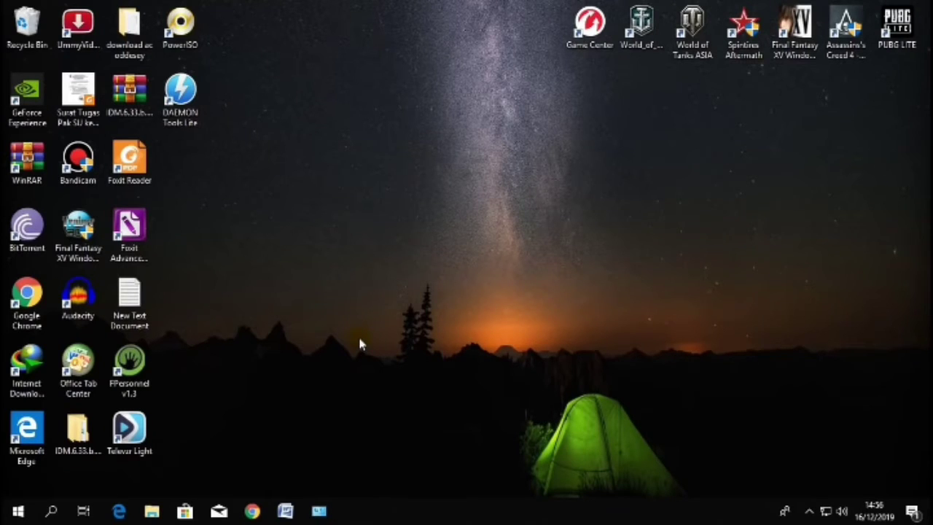
# Open the current user's temporary files folder by running %temp% from the Run dialog.
pyautogui.press('super+r')
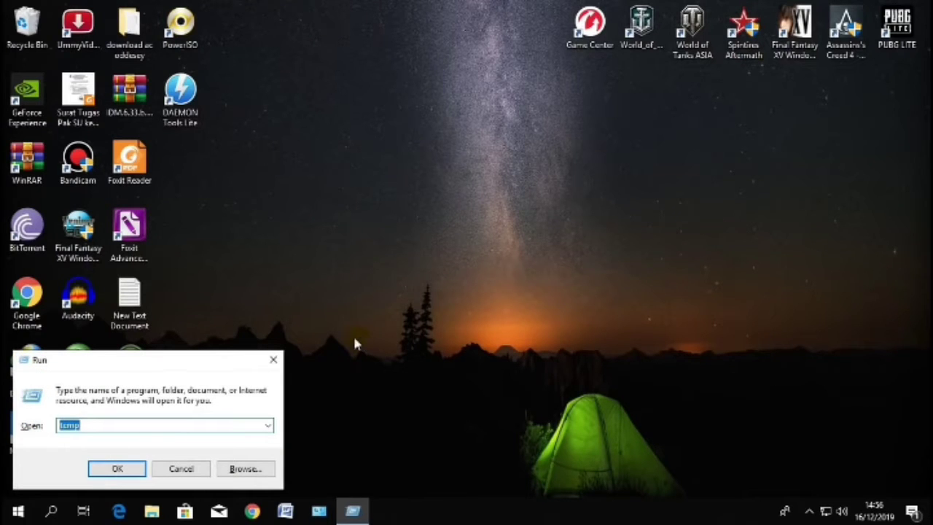
pyautogui.moveTo(119, 370); pyautogui.dragTo(431, 153)
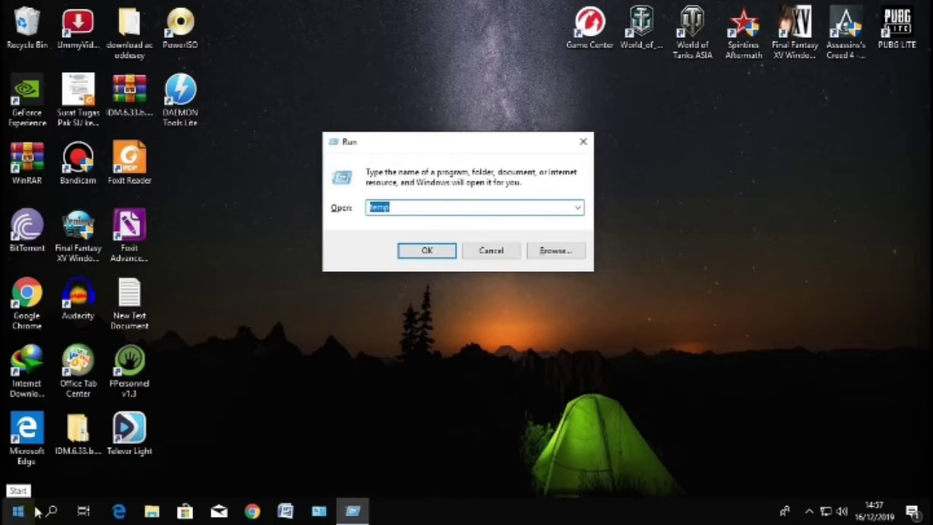
pyautogui.moveTo(441, 142); pyautogui.dragTo(411, 157)
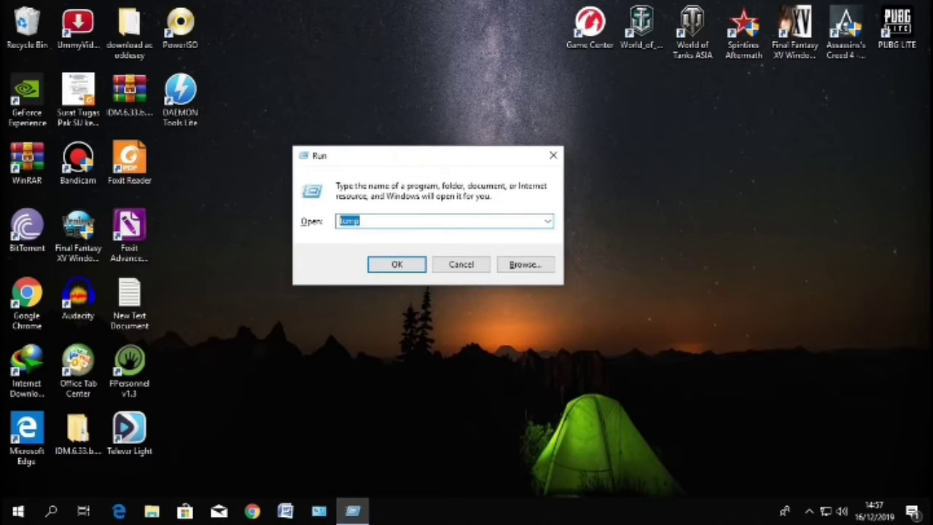
pyautogui.write('%')
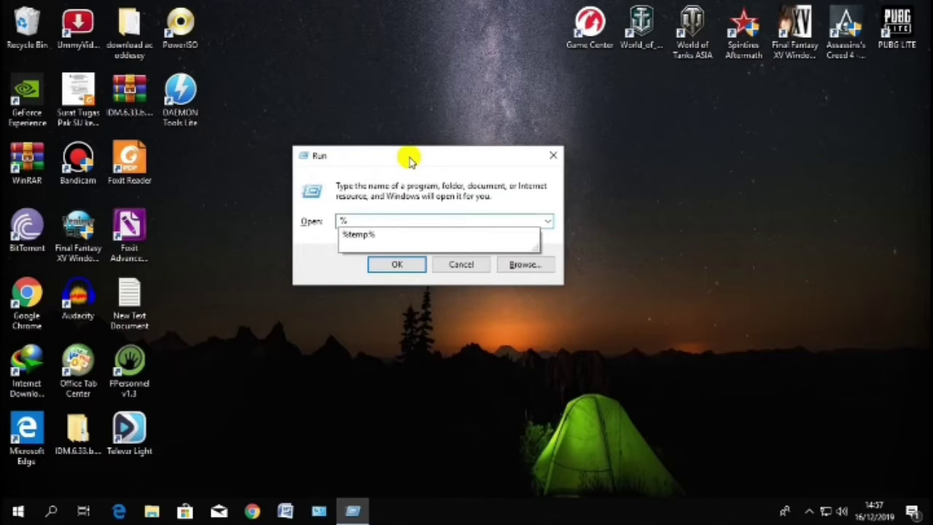
pyautogui.write('temp')
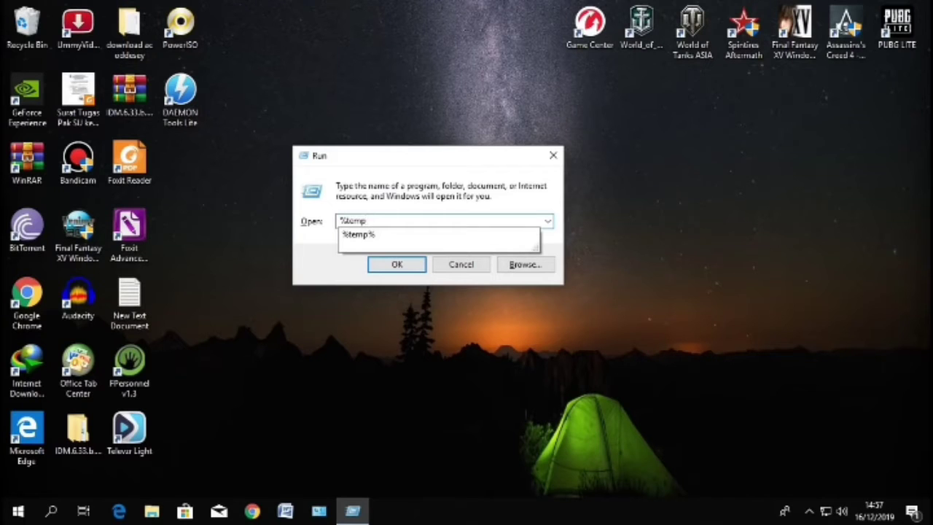
pyautogui.write('%')
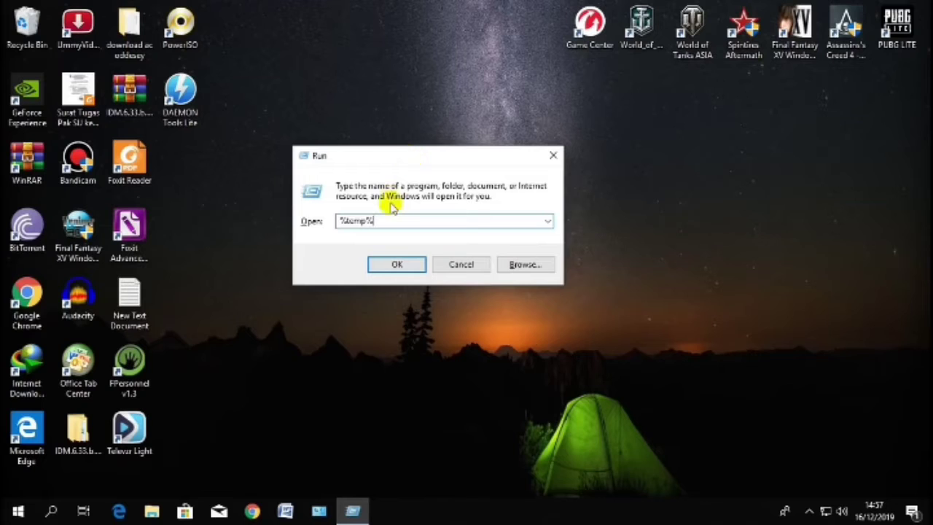
pyautogui.moveTo(381, 216); pyautogui.dragTo(338, 225)
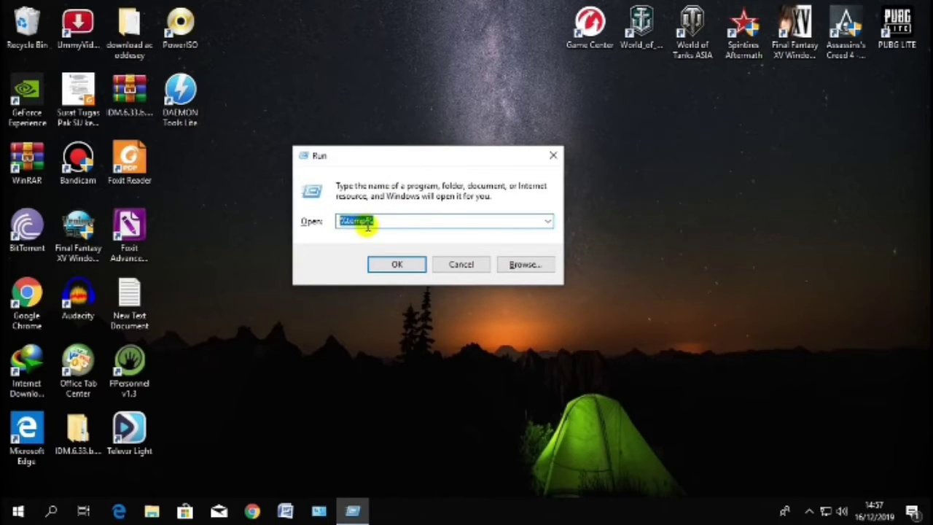
pyautogui.moveTo(409, 156); pyautogui.dragTo(409, 143)
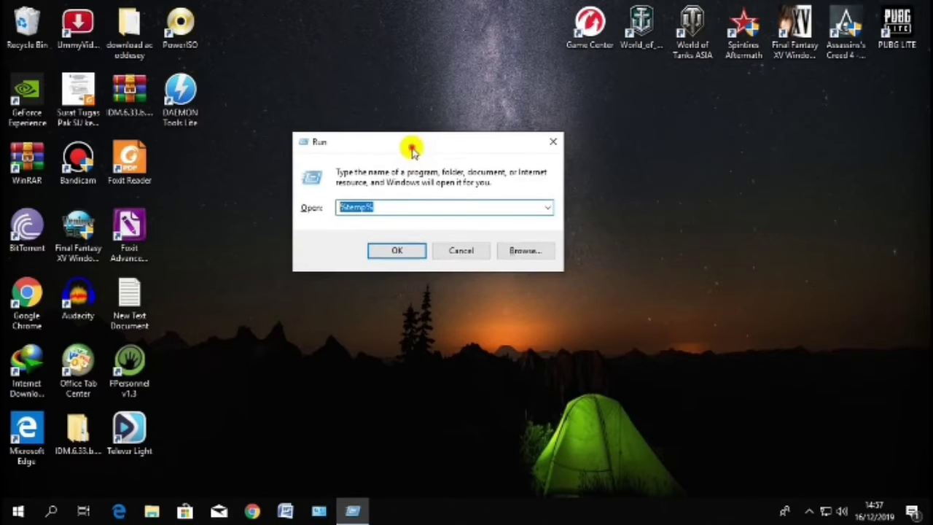
pyautogui.click(414, 248)
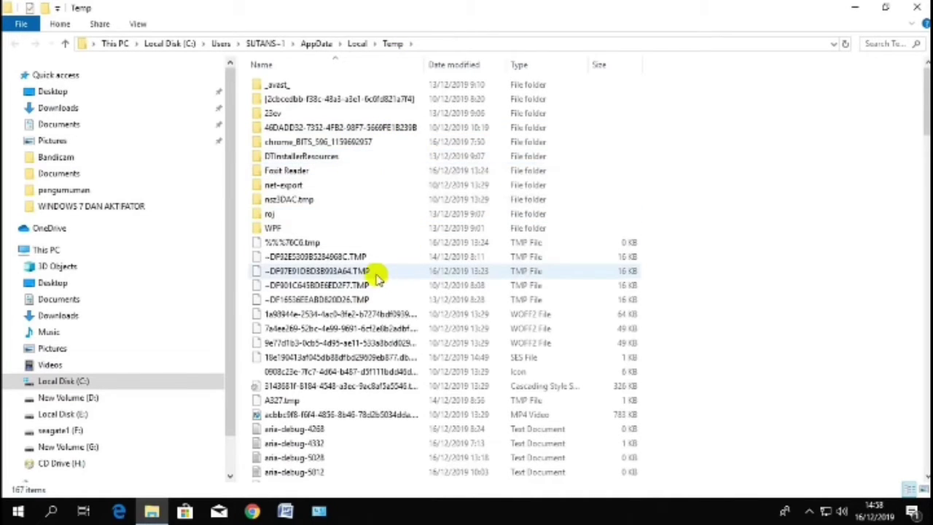
# Look through the list of temporary folders and files in the user's AppData Local Temp folder.
pyautogui.click(537, 158)
pyautogui.scroll(-18, 516, 235)
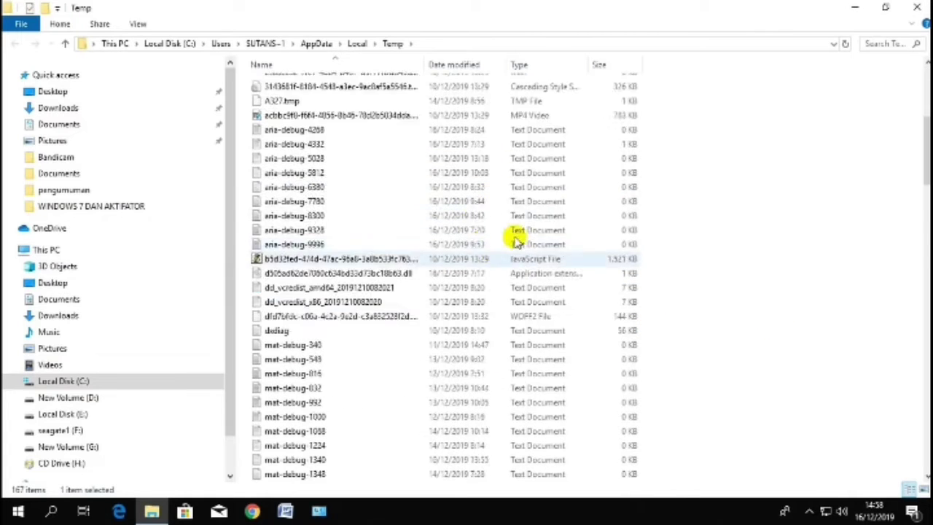
pyautogui.scroll(-10, 519, 285)
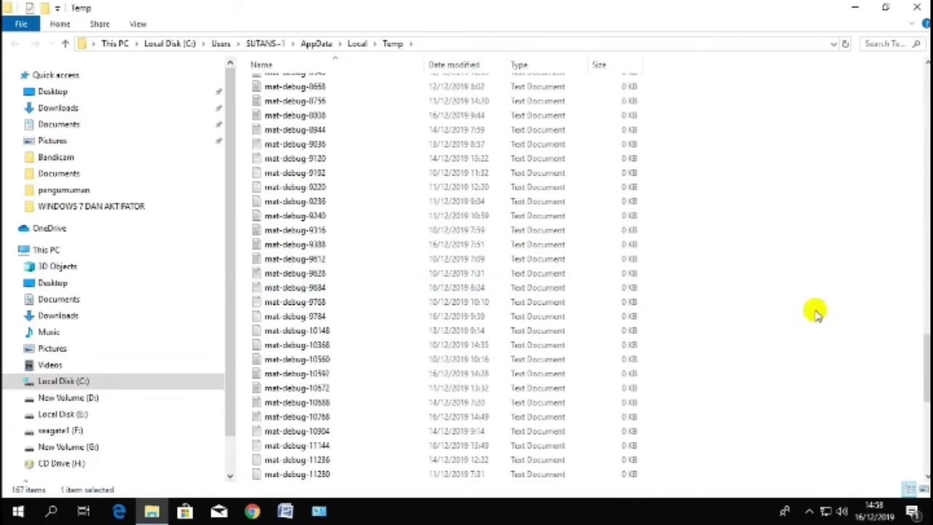
pyautogui.moveTo(924, 313); pyautogui.dragTo(921, 19)
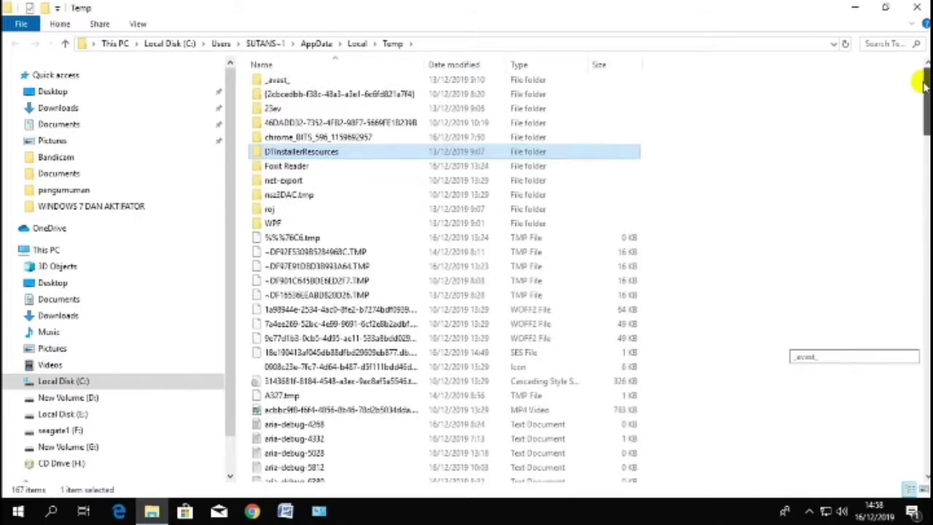
pyautogui.scroll(-4, 568, 272)
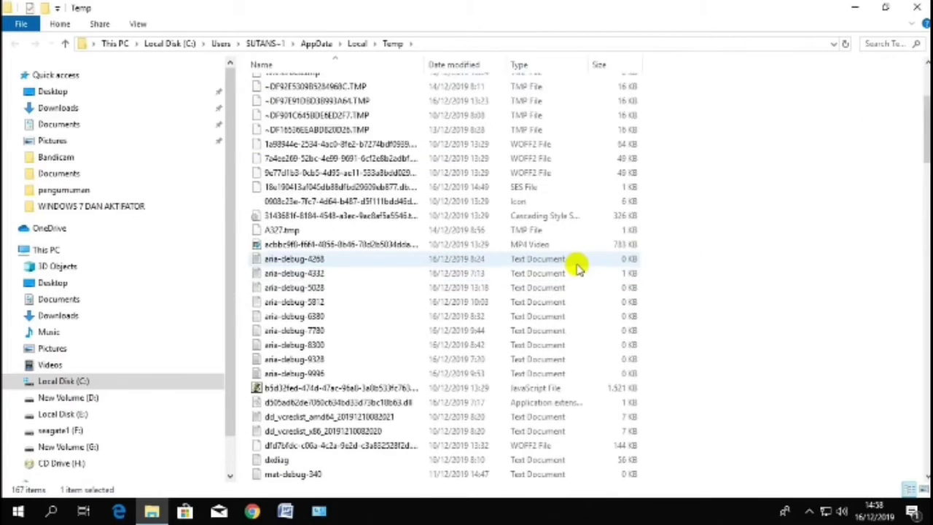
pyautogui.scroll(4, 644, 255)
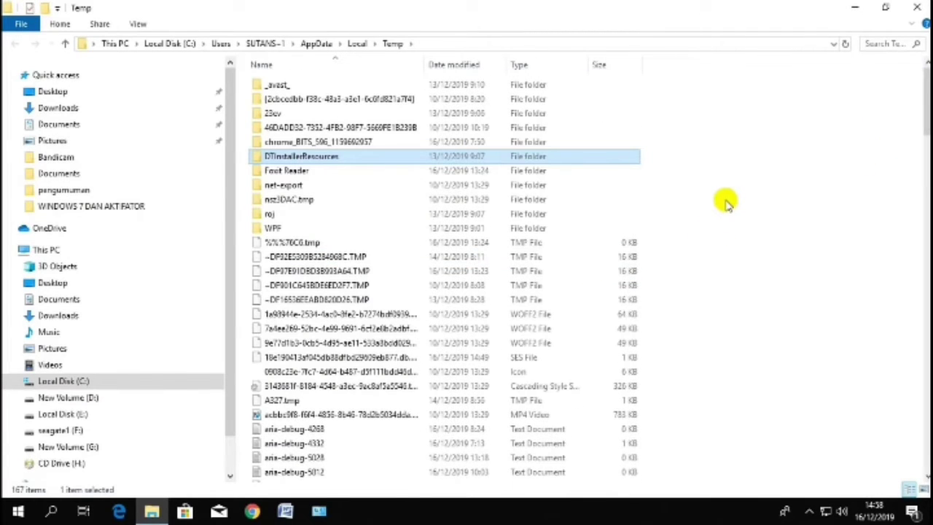
pyautogui.scroll(-3, 506, 313)
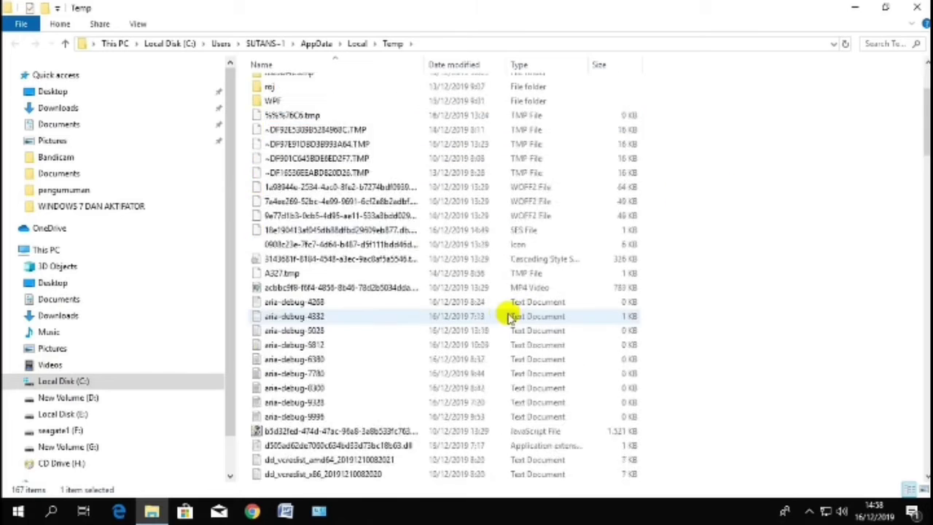
pyautogui.scroll(3, 510, 314)
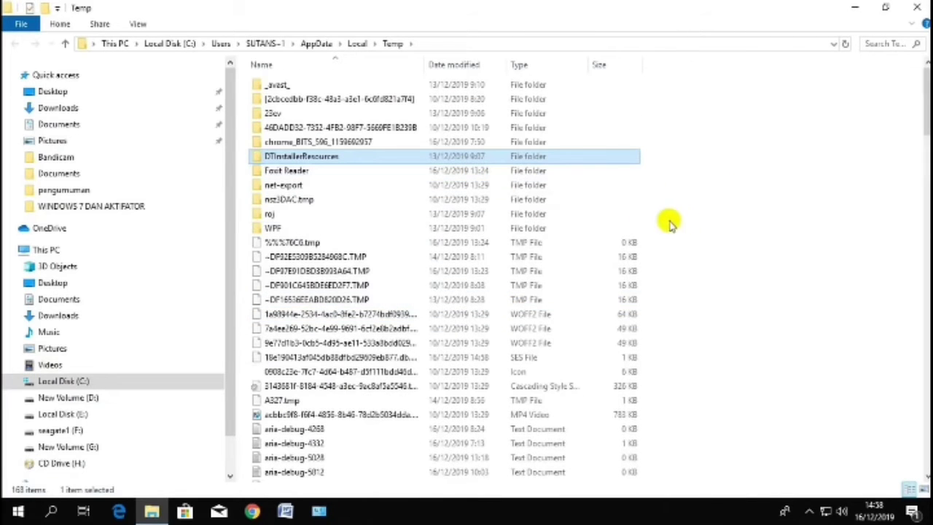
pyautogui.scroll(-8, 696, 239)
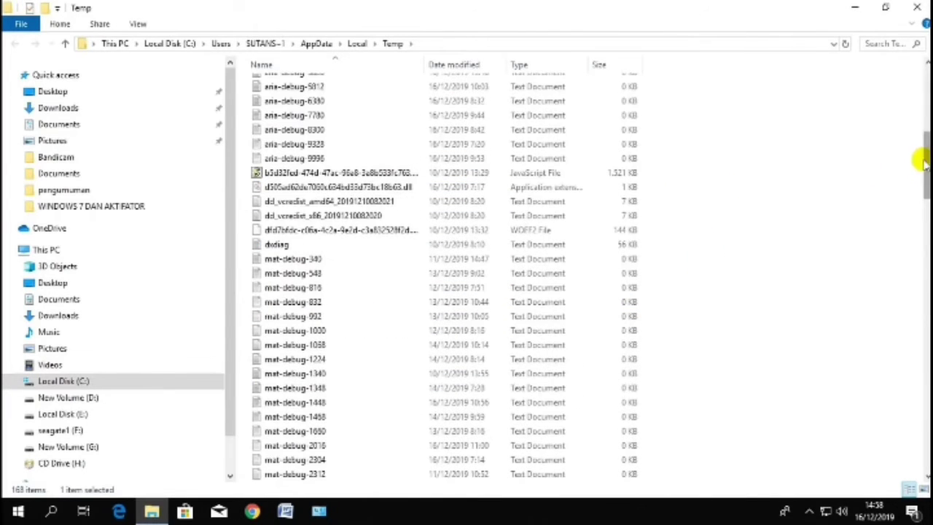
pyautogui.moveTo(923, 156); pyautogui.dragTo(893, 82)
pyautogui.click(427, 270)
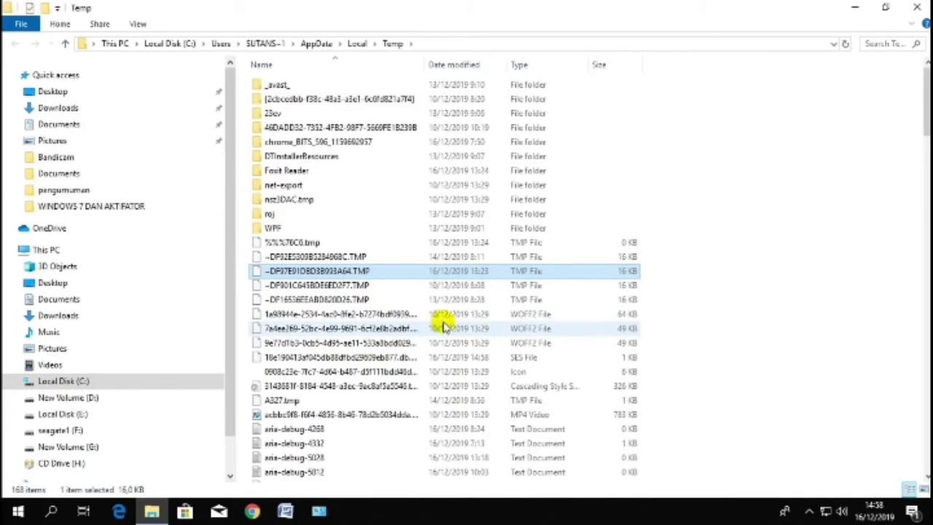
pyautogui.scroll(-1, 441, 323)
pyautogui.scroll(1, 442, 318)
# Delete all files and folders in the user's Temp folder, skipping all current items that are in use.
pyautogui.click(410, 314)
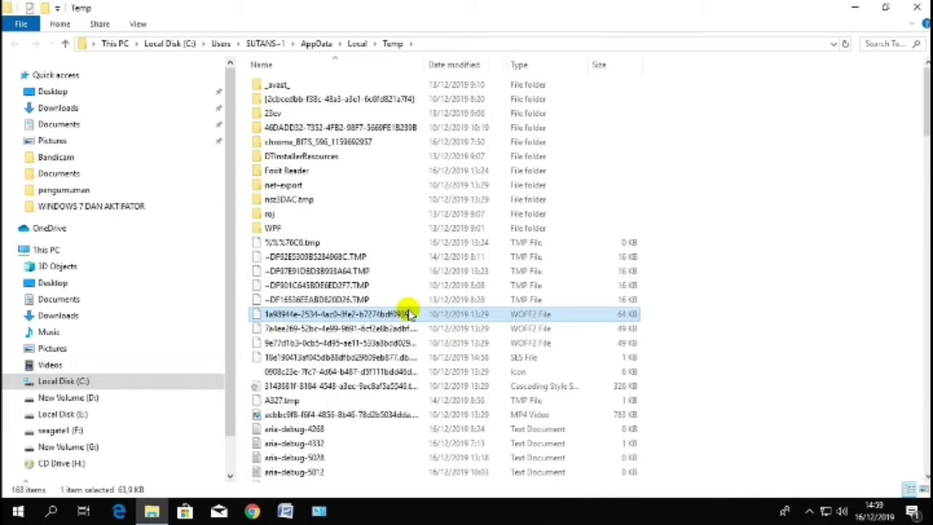
pyautogui.hotkey('ctrl', 'a')
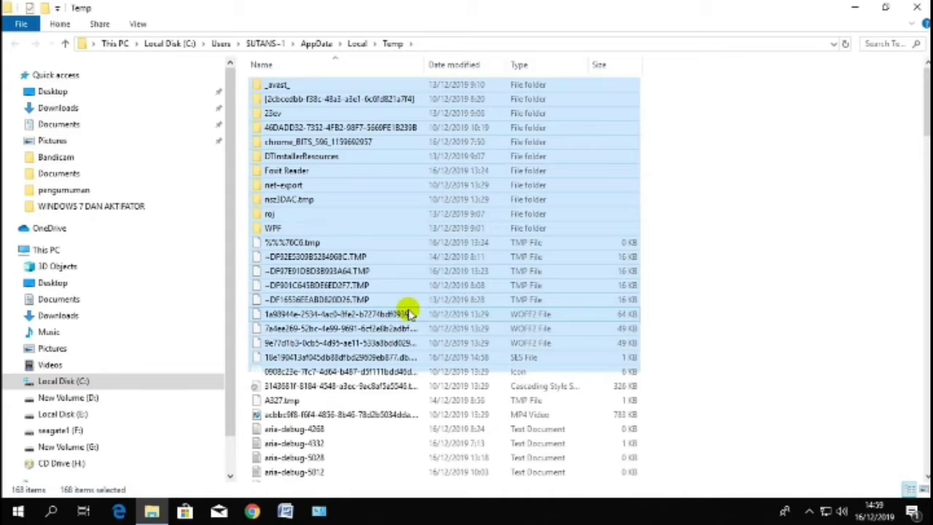
pyautogui.press('Delete')
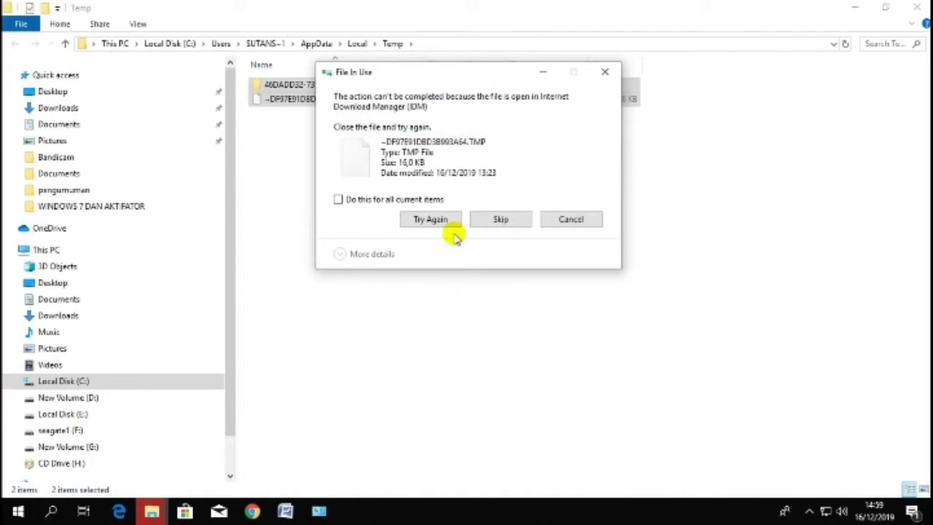
pyautogui.moveTo(500, 71); pyautogui.dragTo(535, 129)
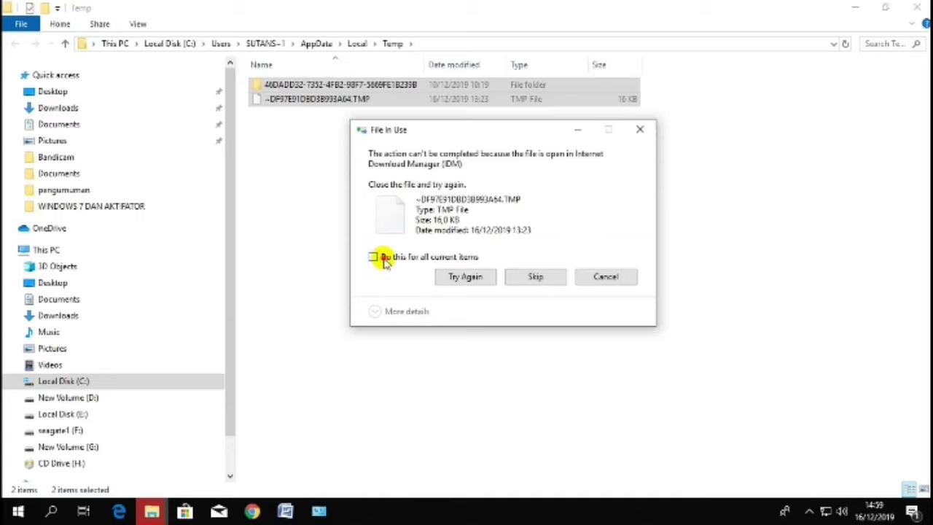
pyautogui.click(382, 259)
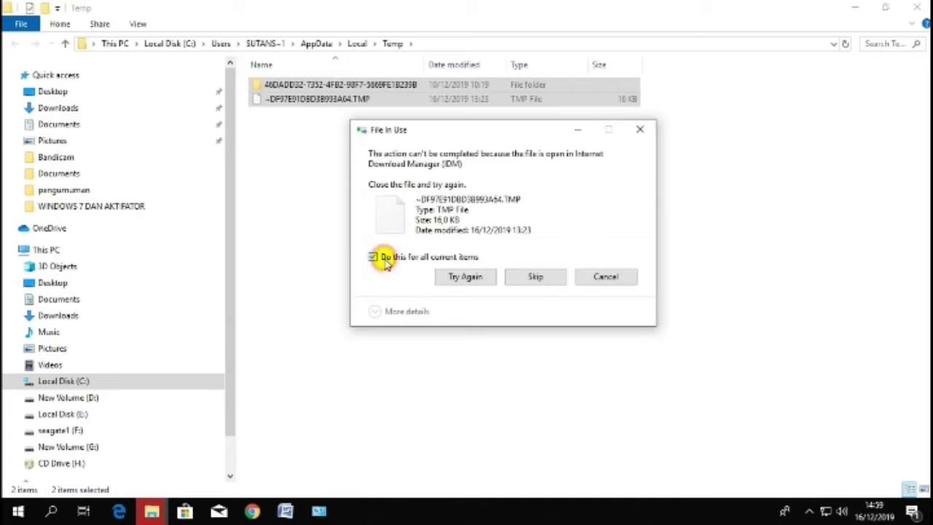
pyautogui.click(514, 280)
pyautogui.click(492, 263)
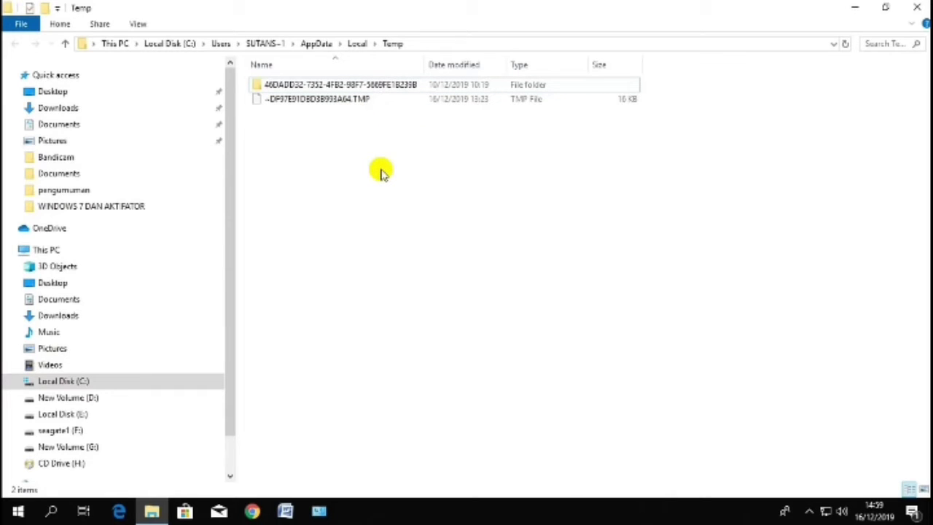
# Minimize the Temp folder window and refresh the desktop twice.
pyautogui.click(855, 8)
pyautogui.rightClick(384, 138)
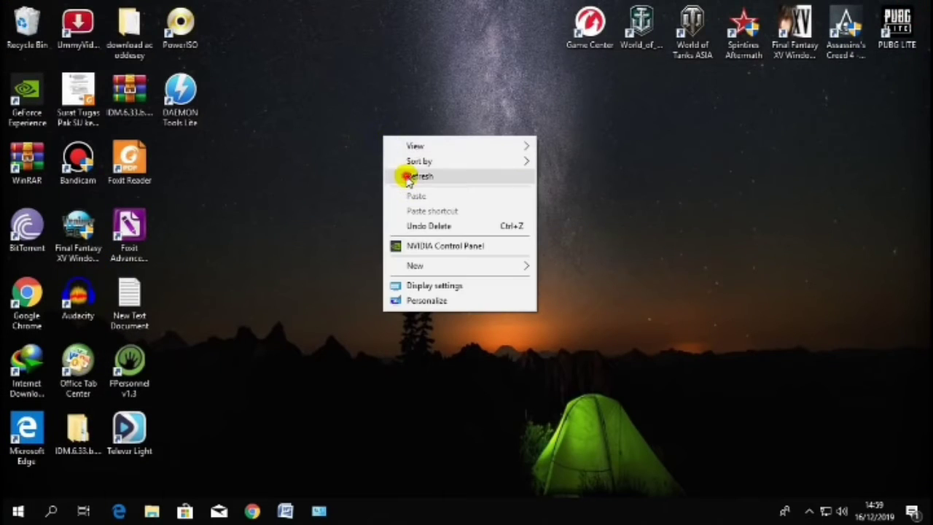
pyautogui.click(417, 177)
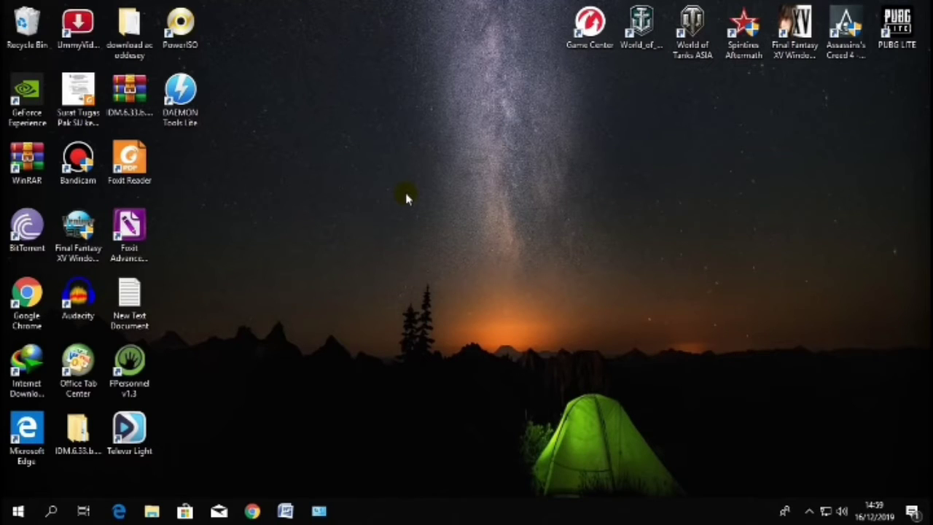
pyautogui.rightClick(387, 174)
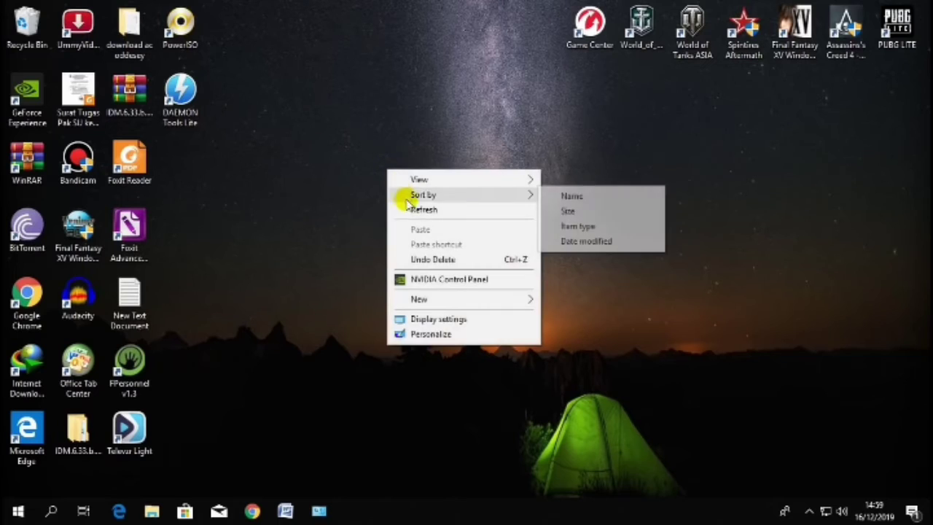
pyautogui.click(406, 208)
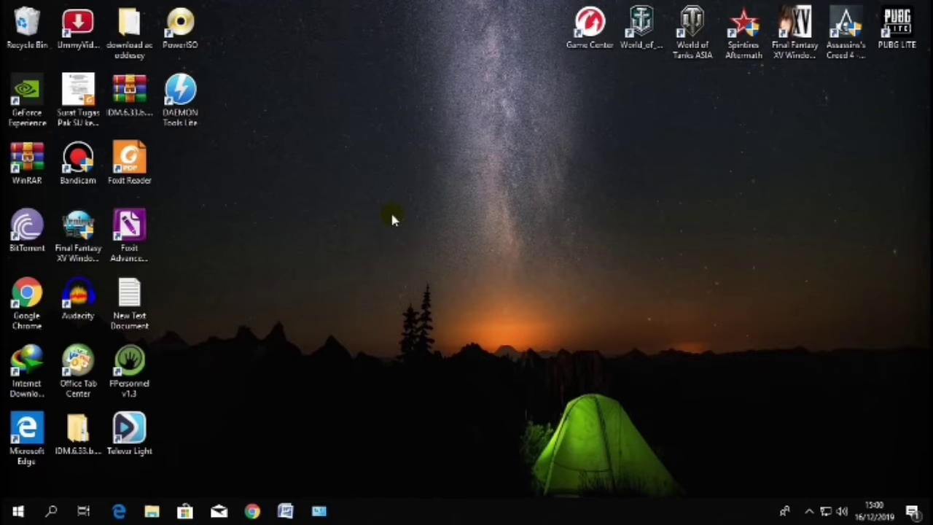
# Open the Windows Prefetch folder by running prefetch from the Run dialog, granting permanent access to the folder.
pyautogui.press('super+r')
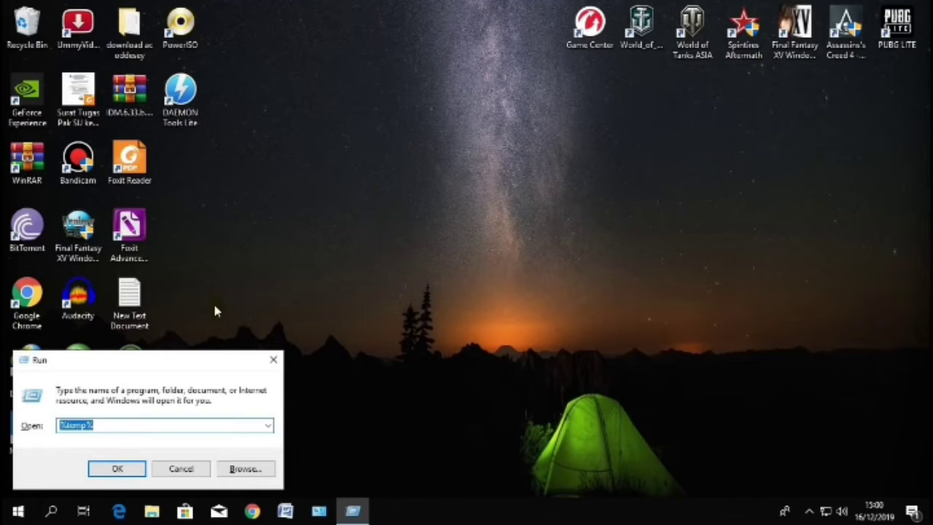
pyautogui.moveTo(177, 356); pyautogui.dragTo(390, 182)
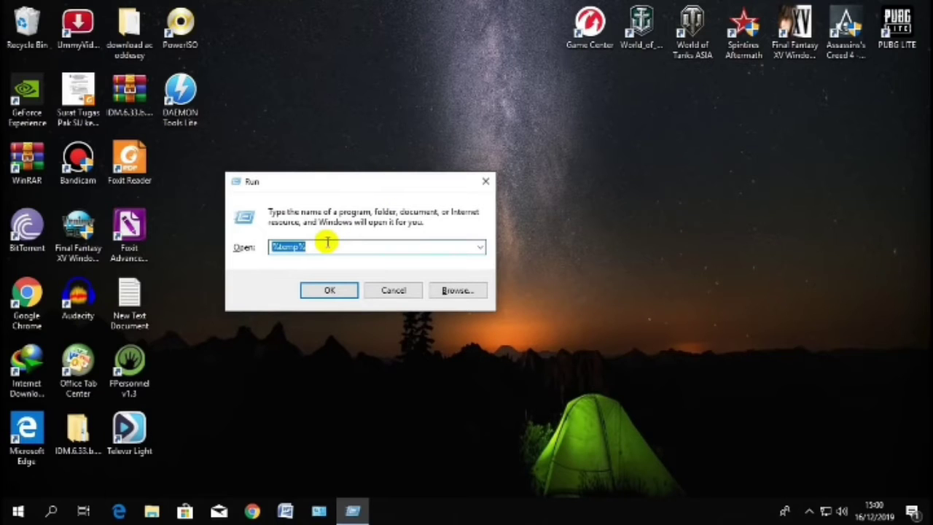
pyautogui.write('prefetch')
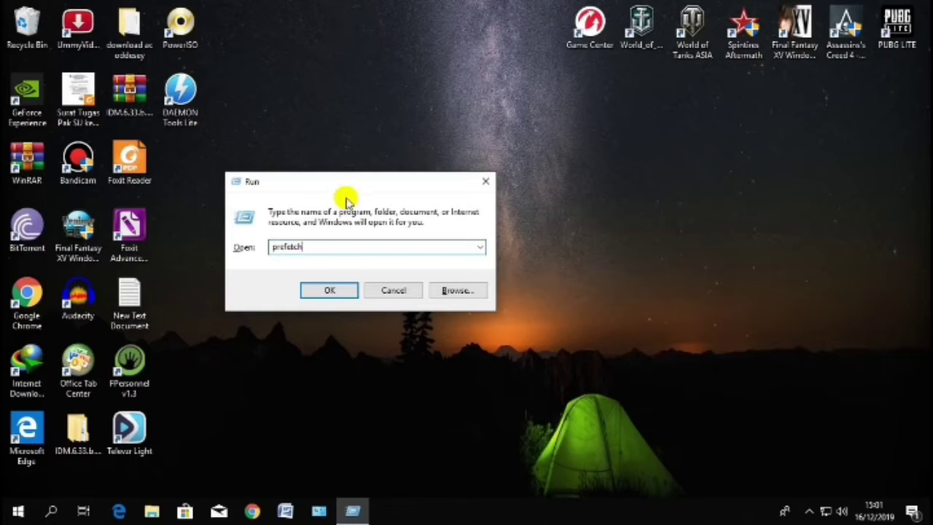
pyautogui.click(330, 290)
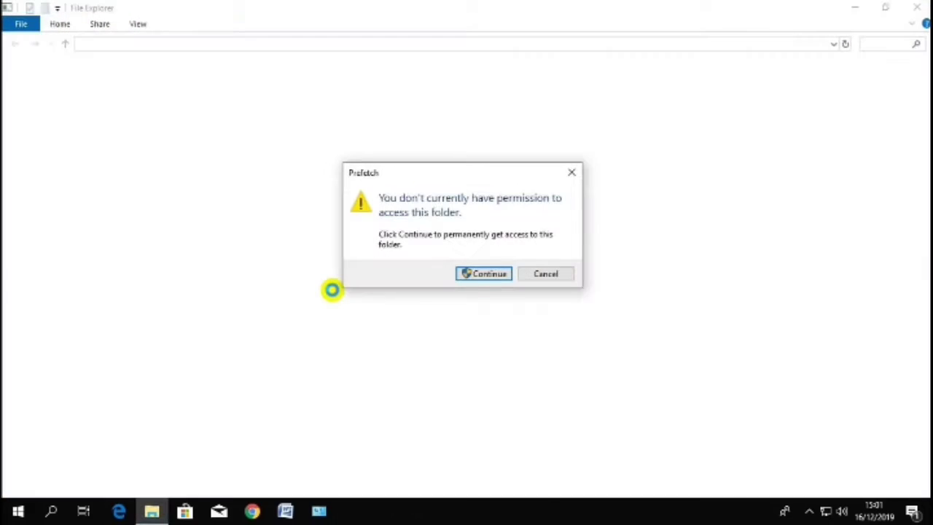
pyautogui.moveTo(468, 173); pyautogui.dragTo(465, 149)
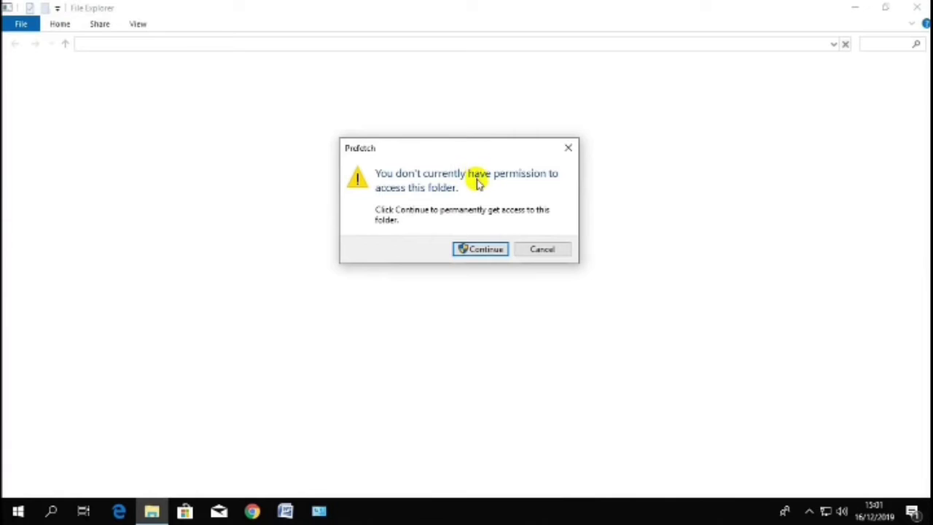
pyautogui.click(478, 250)
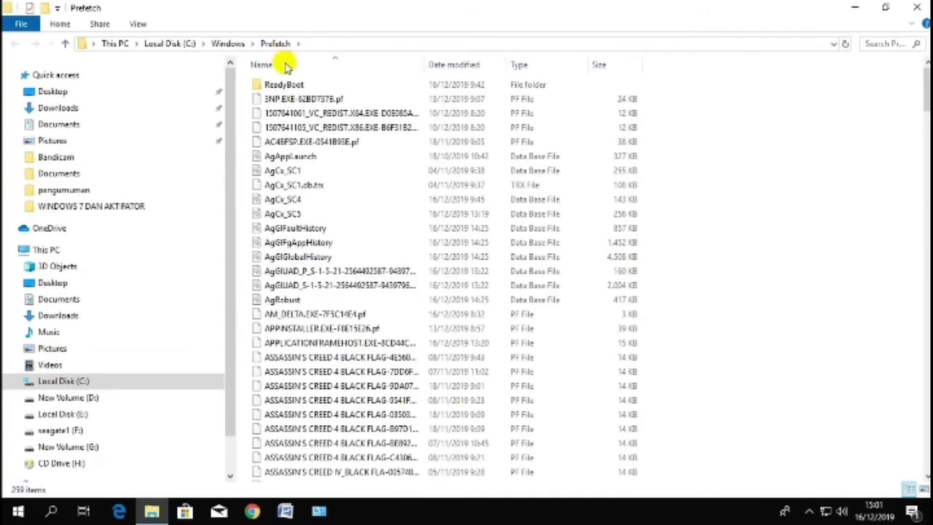
# Look through the list of prefetch files in the Windows Prefetch folder, dismissing the prompt for opening the AgAppLaunch file.
pyautogui.doubleClick(344, 155)
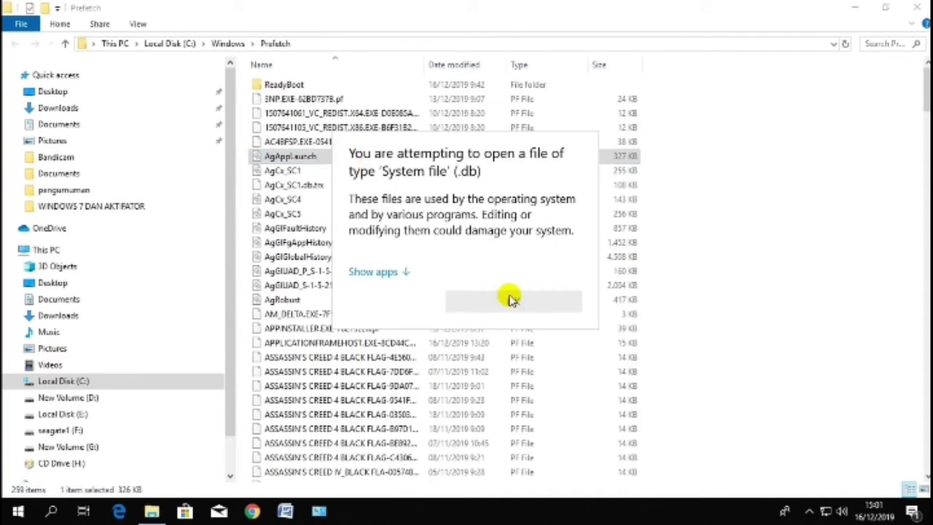
pyautogui.click(805, 158)
pyautogui.scroll(-15, 395, 246)
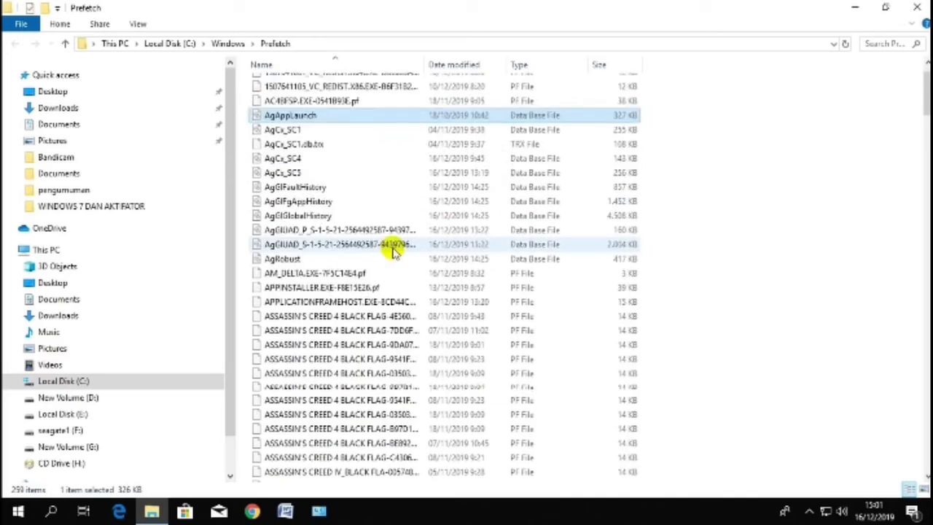
pyautogui.scroll(-9, 458, 288)
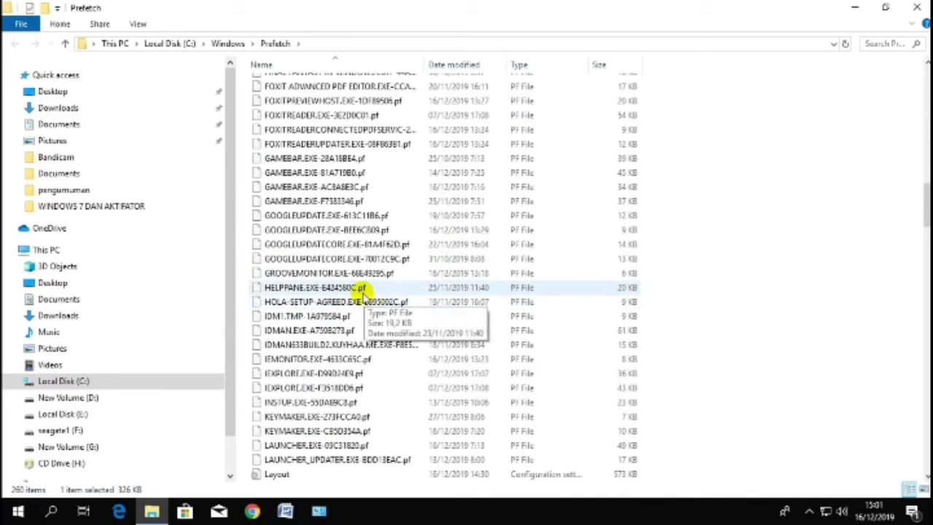
pyautogui.scroll(-9, 411, 297)
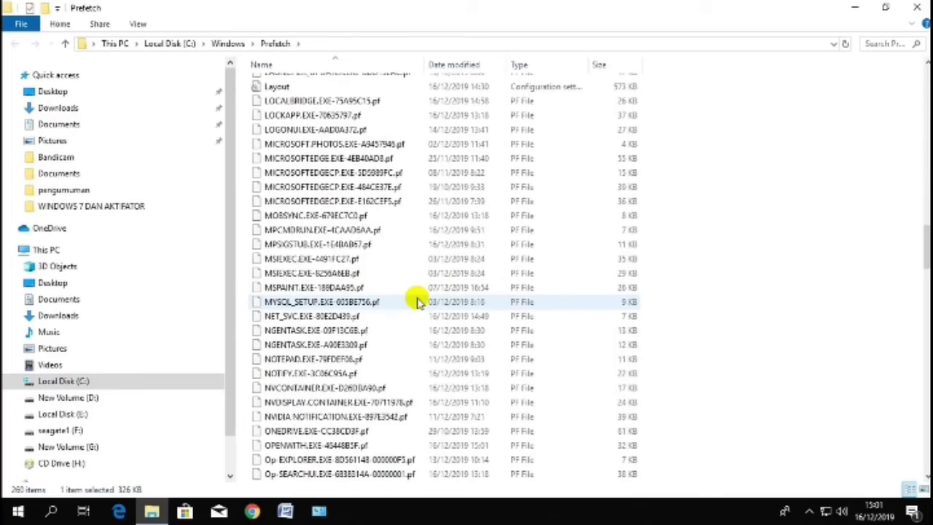
pyautogui.scroll(-14, 419, 301)
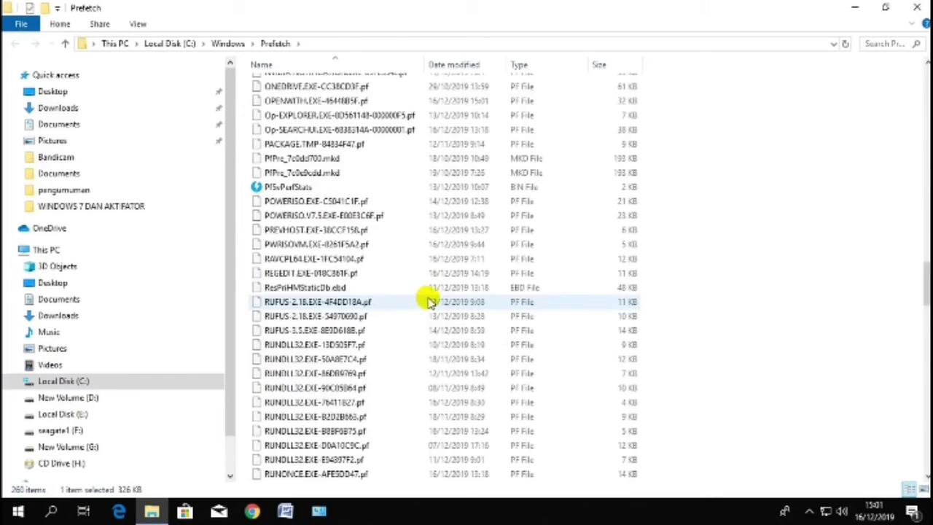
pyautogui.scroll(-6, 443, 302)
pyautogui.scroll(20, 625, 285)
pyautogui.scroll(-2, 624, 285)
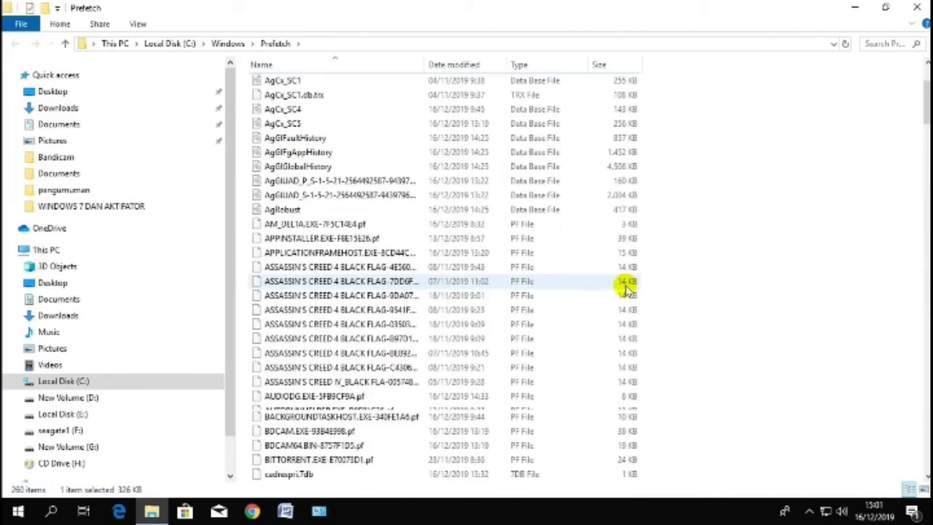
pyautogui.scroll(2, 625, 286)
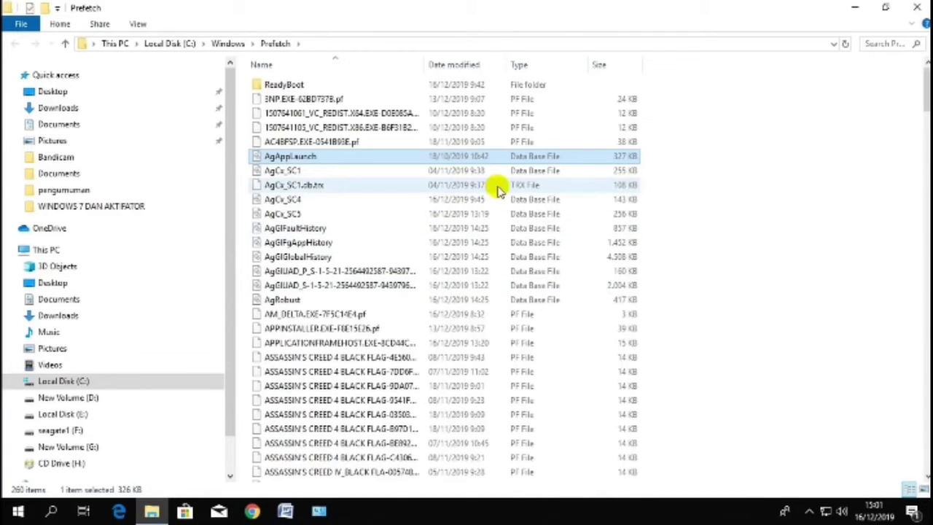
# Delete all files and folders in the Prefetch folder, skipping all current items that are in use.
pyautogui.hotkey('ctrl', 'a')
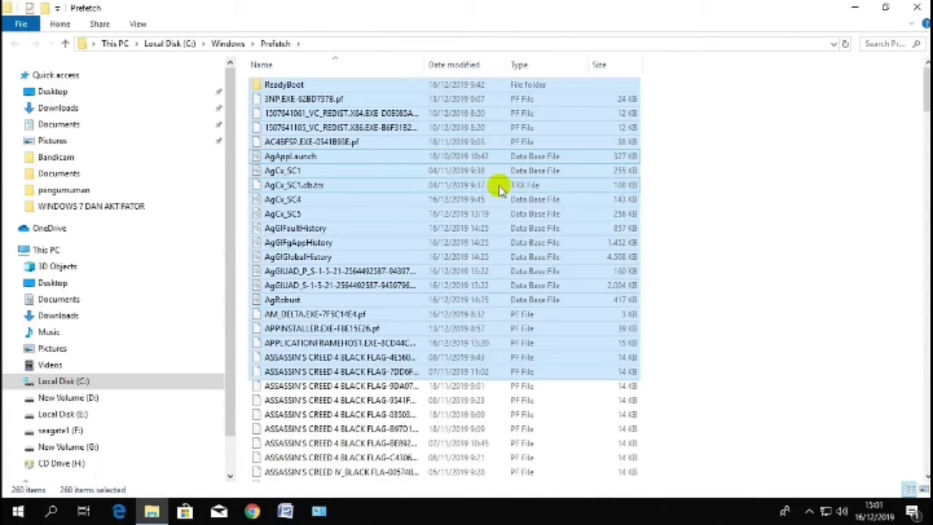
pyautogui.press('Delete')
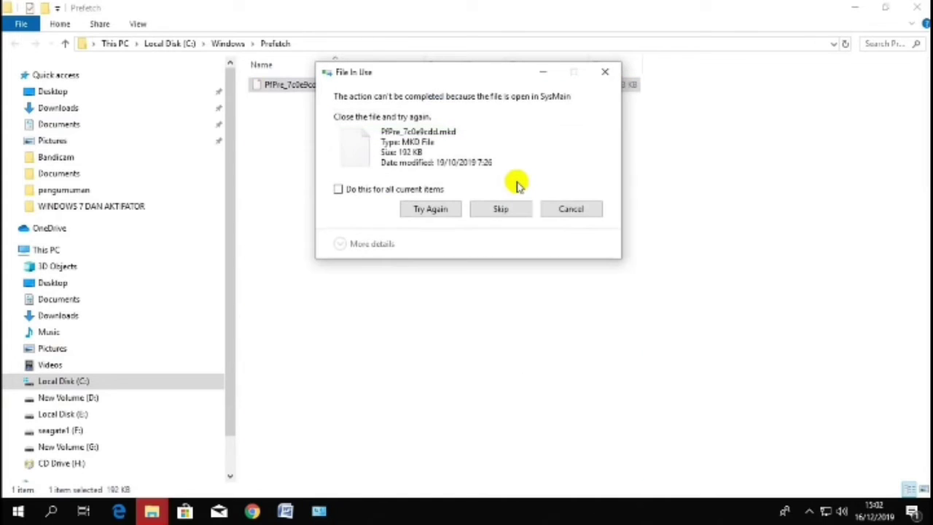
pyautogui.click(359, 189)
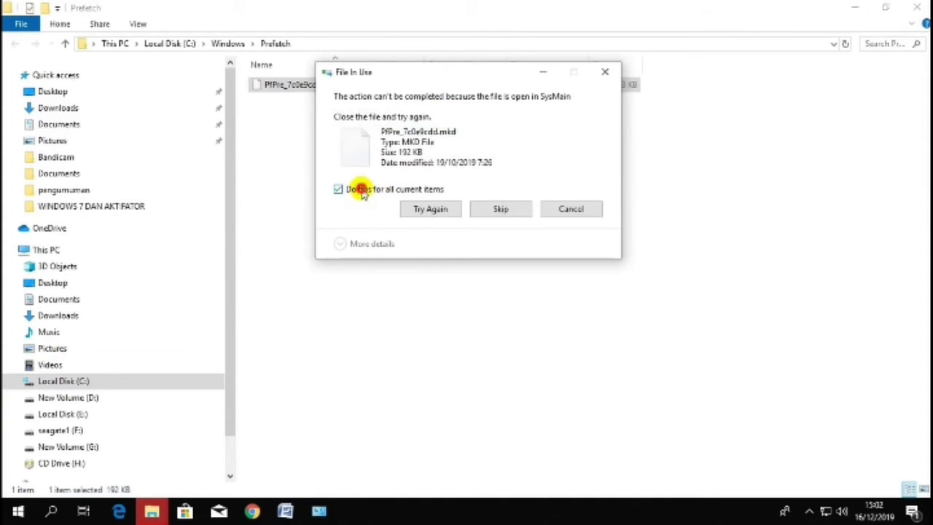
pyautogui.moveTo(450, 72); pyautogui.dragTo(500, 121)
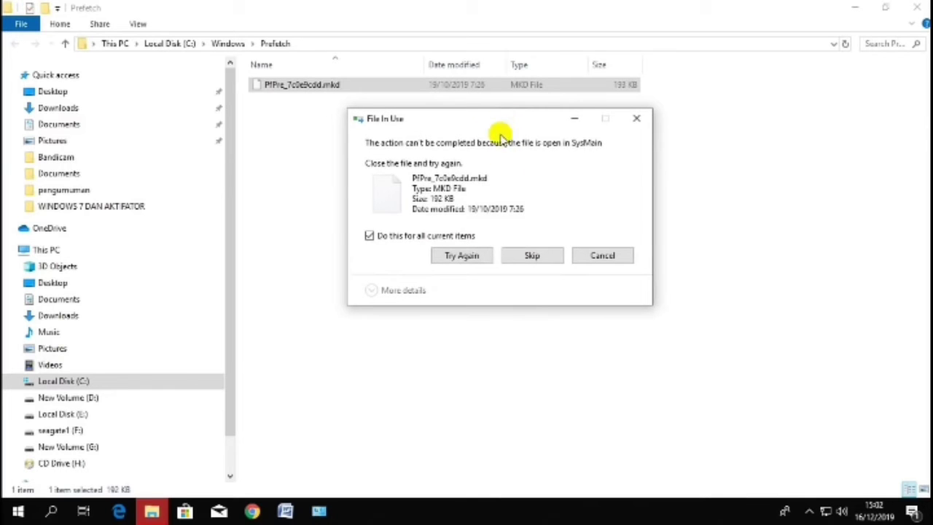
pyautogui.moveTo(496, 119)
pyautogui.mouseDown()
pyautogui.moveTo(492, 129)
pyautogui.moveTo(490, 121)
pyautogui.mouseUp()
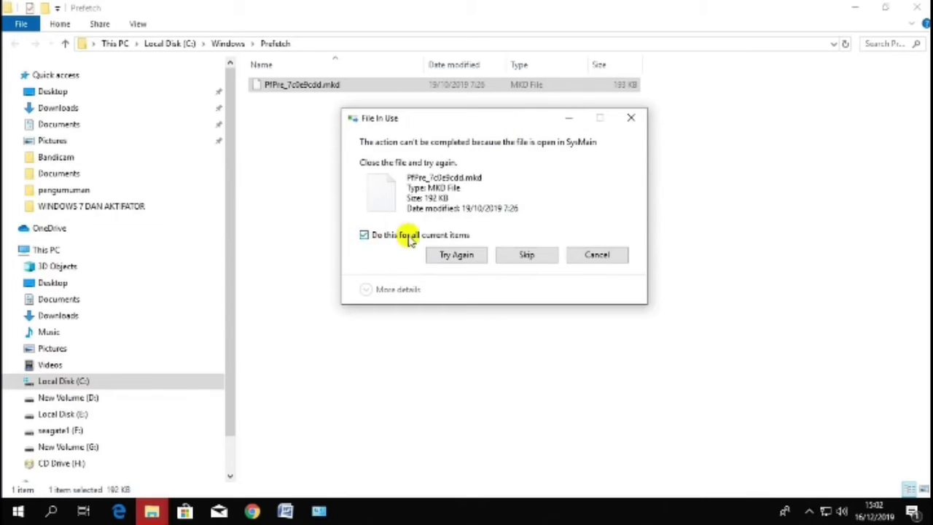
pyautogui.click(527, 259)
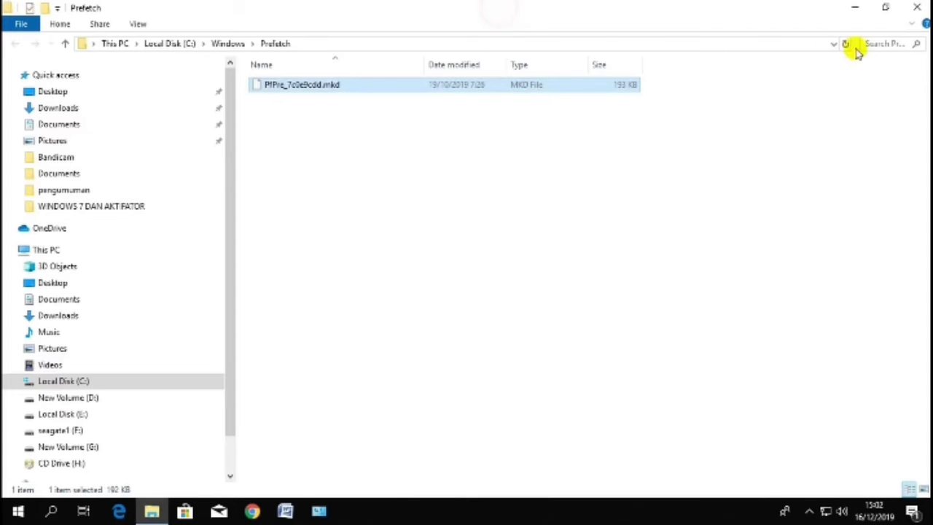
# Close the Prefetch folder window and refresh the desktop three times.
pyautogui.click(917, 8)
pyautogui.rightClick(419, 148)
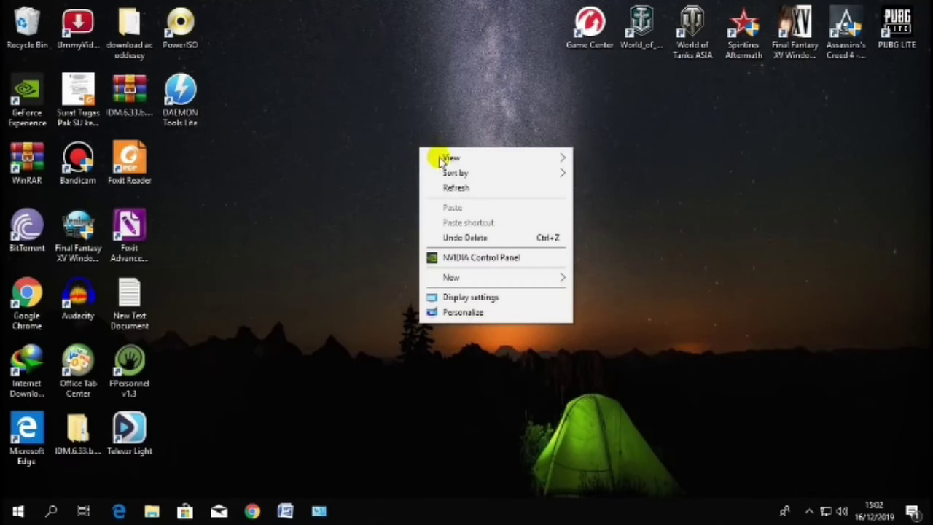
pyautogui.click(447, 187)
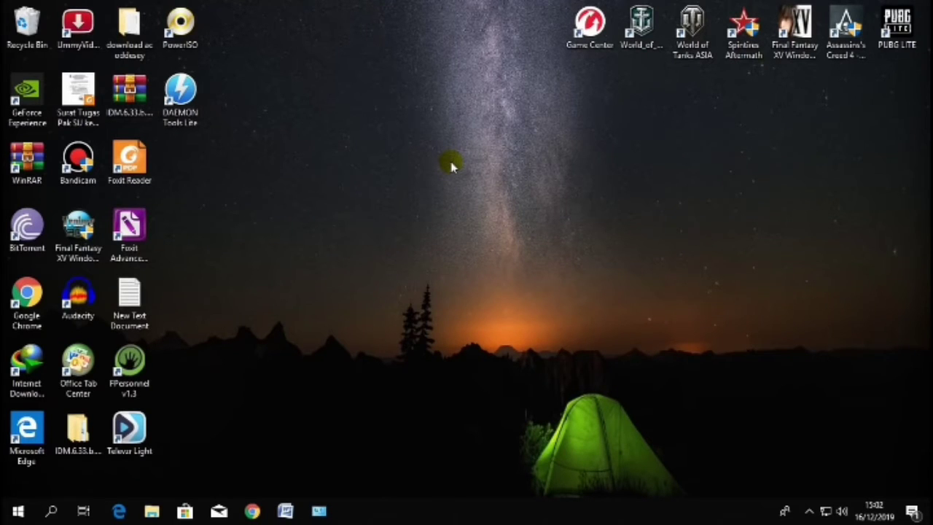
pyautogui.rightClick(389, 134)
pyautogui.click(417, 177)
pyautogui.rightClick(422, 178)
pyautogui.click(443, 216)
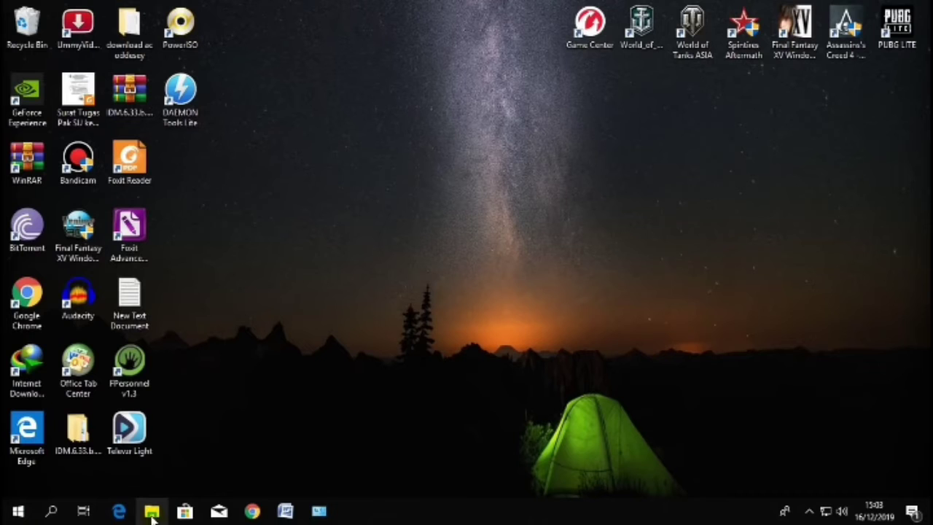
# Open the Windows folder on Local Disk (C:) in File Explorer.
pyautogui.click(152, 515)
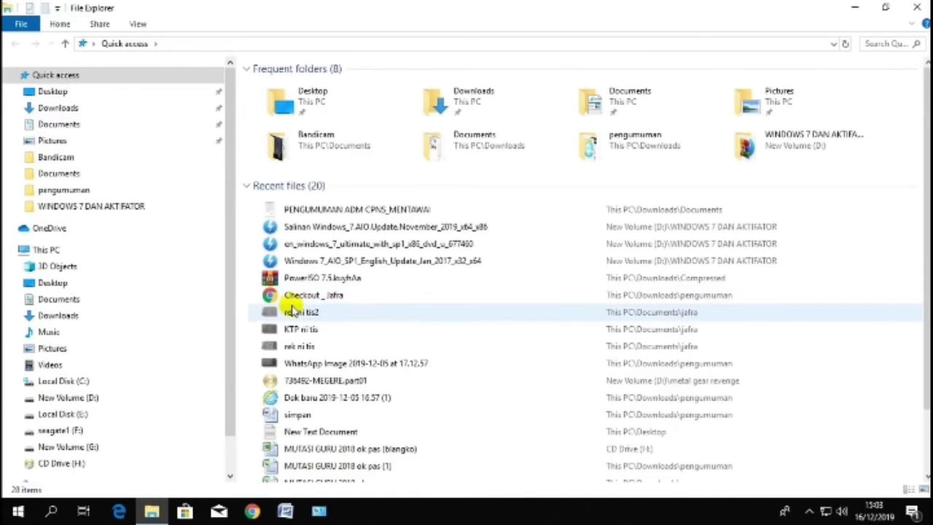
pyautogui.click(66, 381)
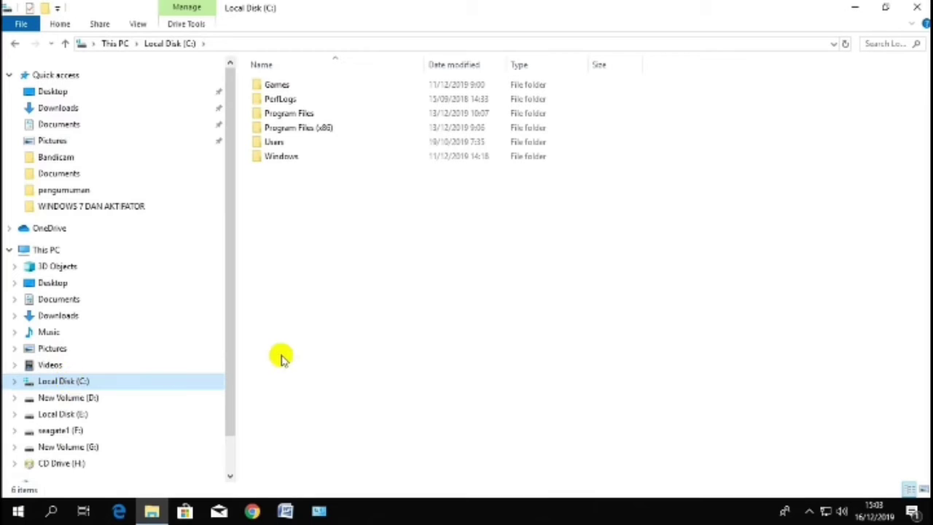
pyautogui.doubleClick(294, 161)
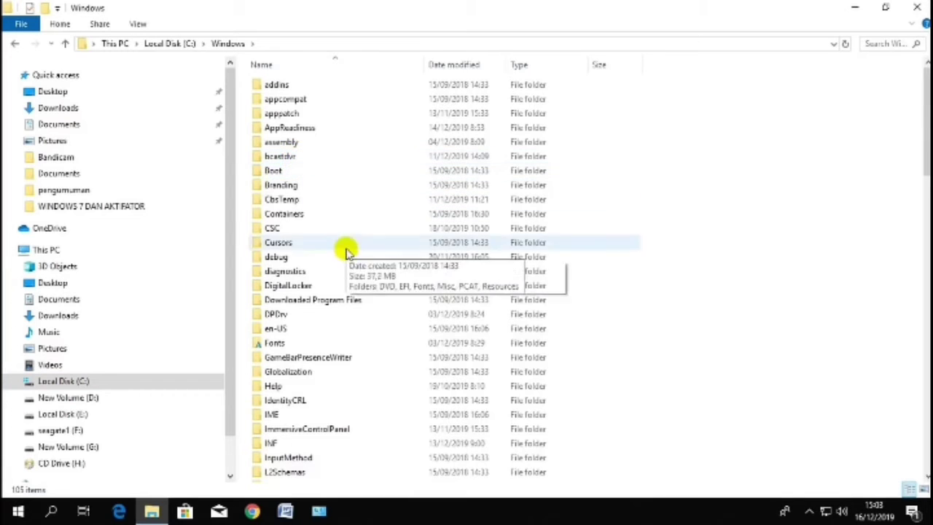
# Find the SoftwareDistribution folder inside the Windows folder and open its Download subfolder.
pyautogui.scroll(-3, 342, 277)
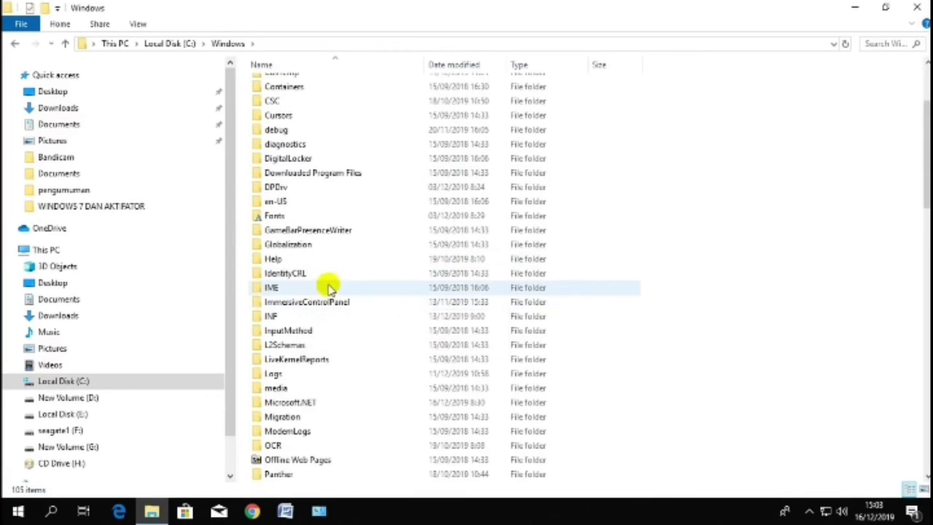
pyautogui.scroll(-2, 328, 286)
pyautogui.scroll(-4, 335, 286)
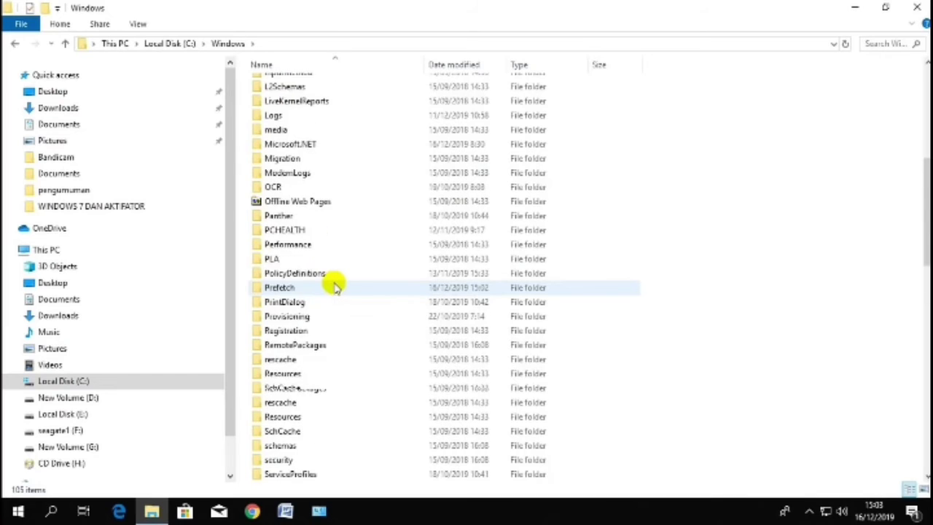
pyautogui.scroll(-5, 333, 285)
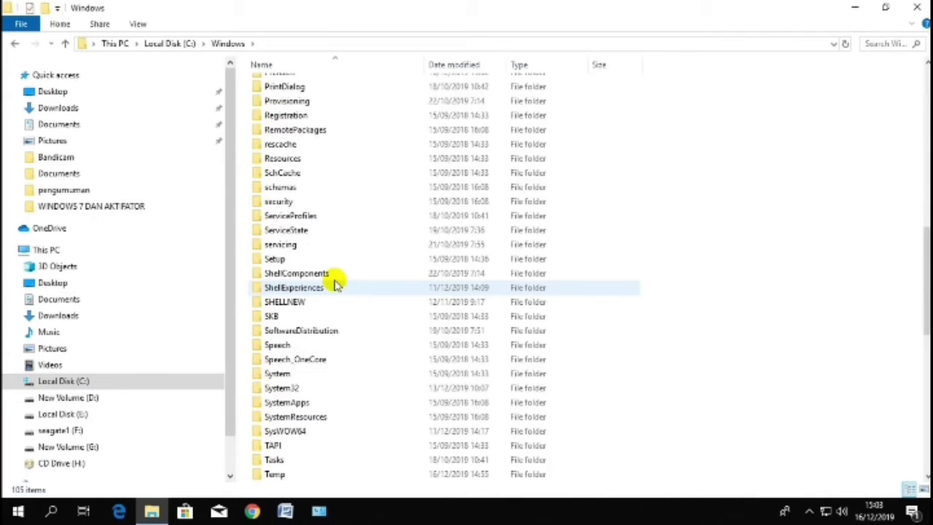
pyautogui.scroll(-1, 334, 284)
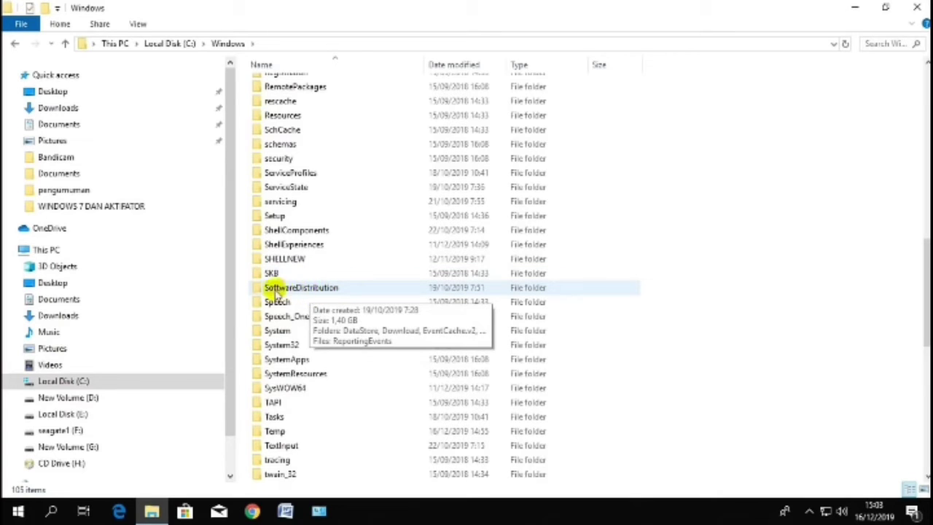
pyautogui.scroll(-3, 317, 421)
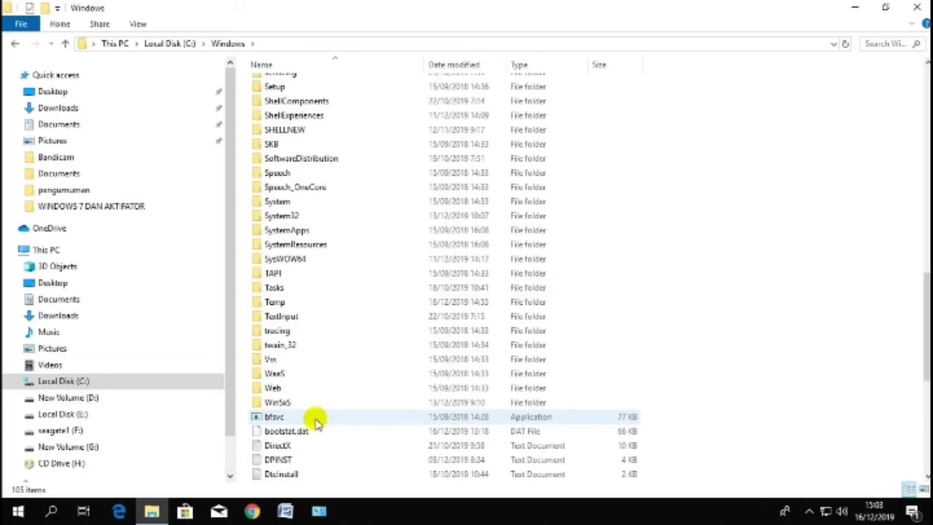
pyautogui.scroll(2, 316, 416)
pyautogui.doubleClick(302, 239)
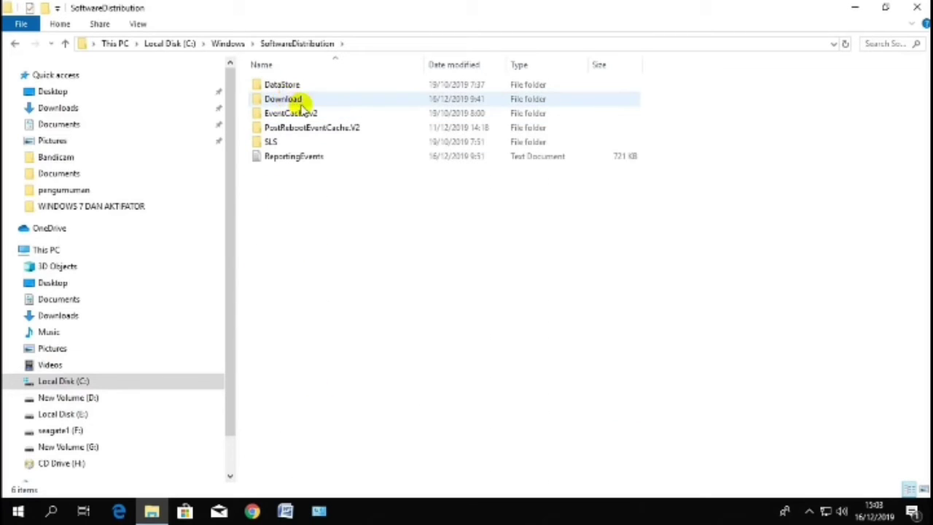
pyautogui.click(296, 100)
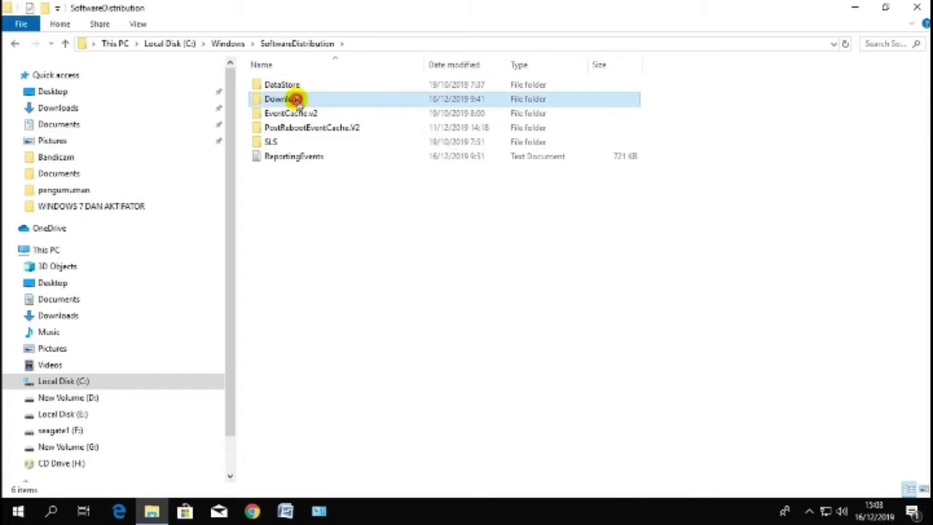
pyautogui.doubleClick(295, 99)
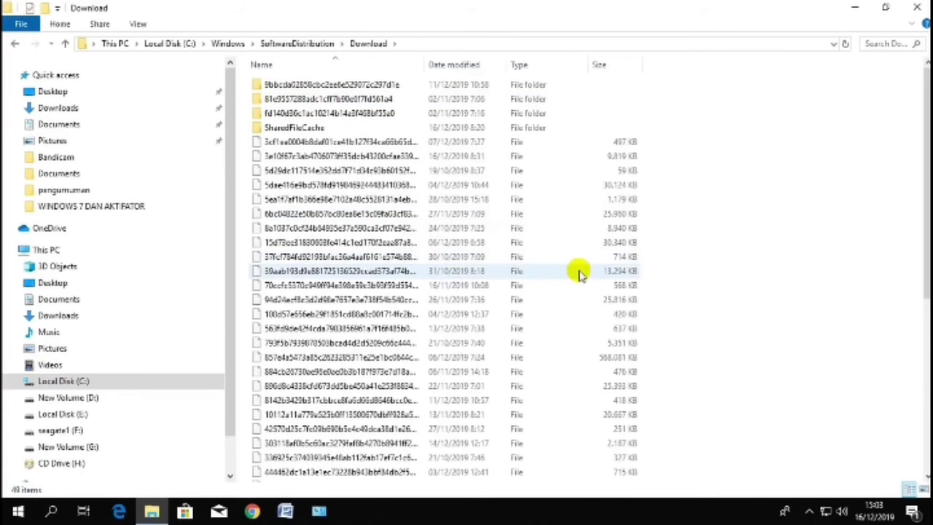
# Look through the list of downloaded update files and folders in the SoftwareDistribution Download folder.
pyautogui.scroll(-7, 452, 251)
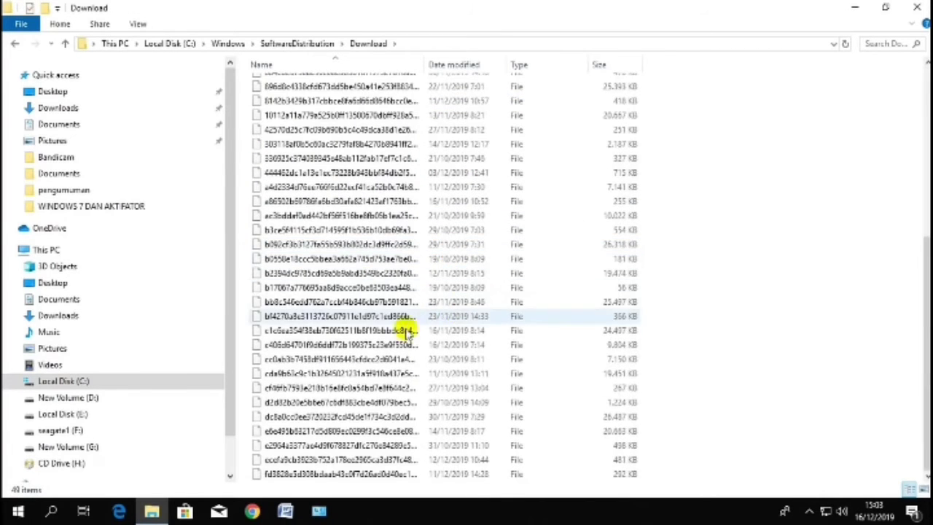
pyautogui.scroll(7, 374, 299)
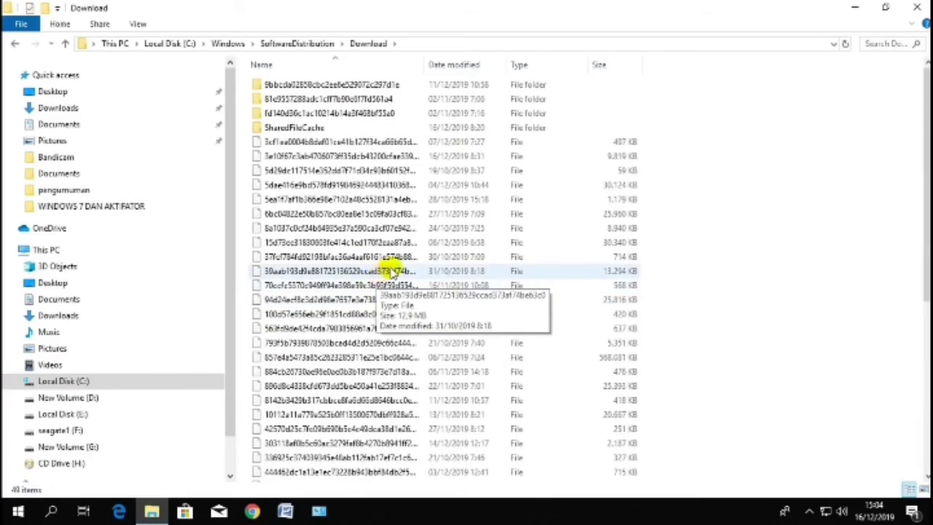
pyautogui.scroll(-6, 383, 273)
pyautogui.scroll(6, 394, 271)
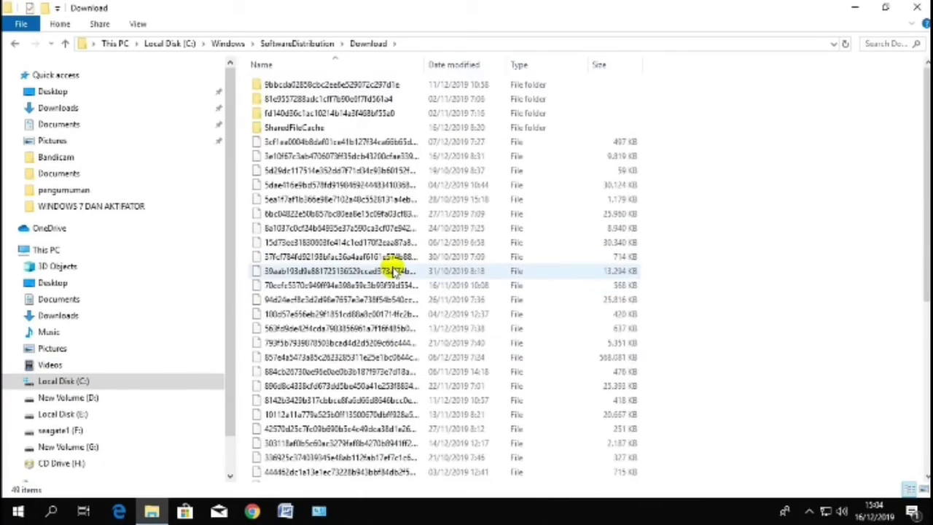
pyautogui.scroll(-2, 393, 270)
pyautogui.scroll(2, 395, 268)
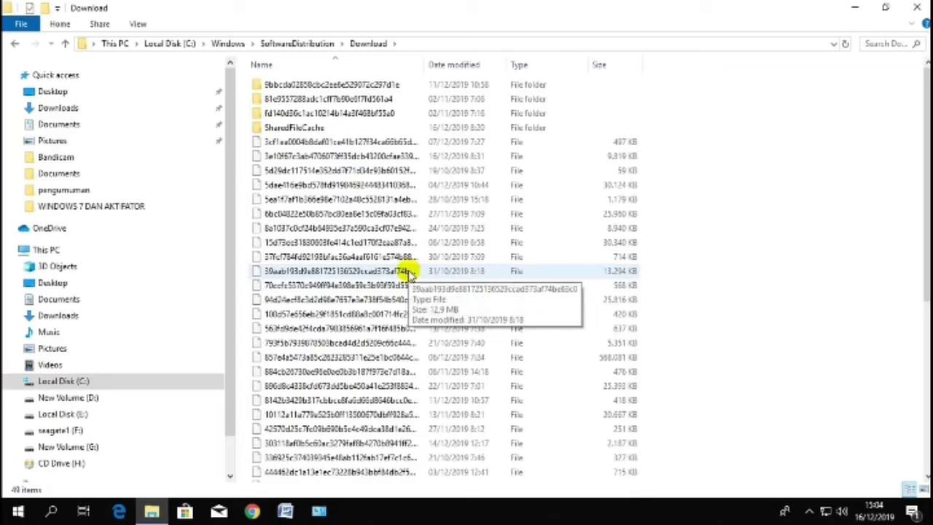
pyautogui.scroll(-3, 410, 269)
pyautogui.scroll(3, 411, 269)
pyautogui.scroll(-3, 410, 263)
pyautogui.scroll(2, 412, 263)
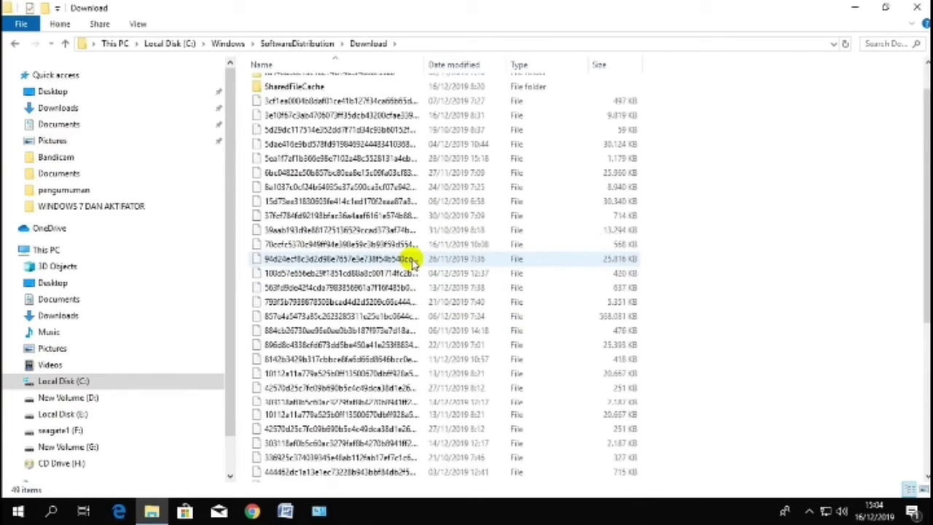
pyautogui.scroll(3, 527, 270)
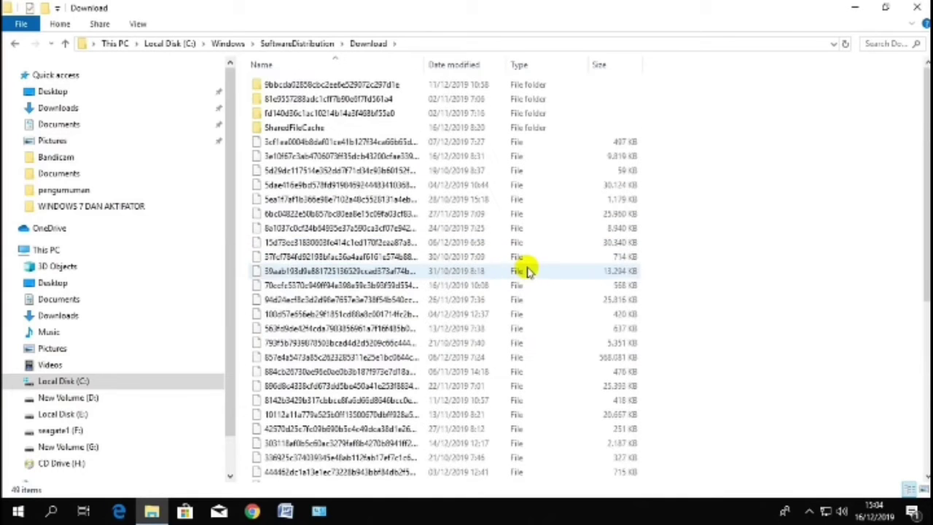
pyautogui.scroll(-2, 372, 254)
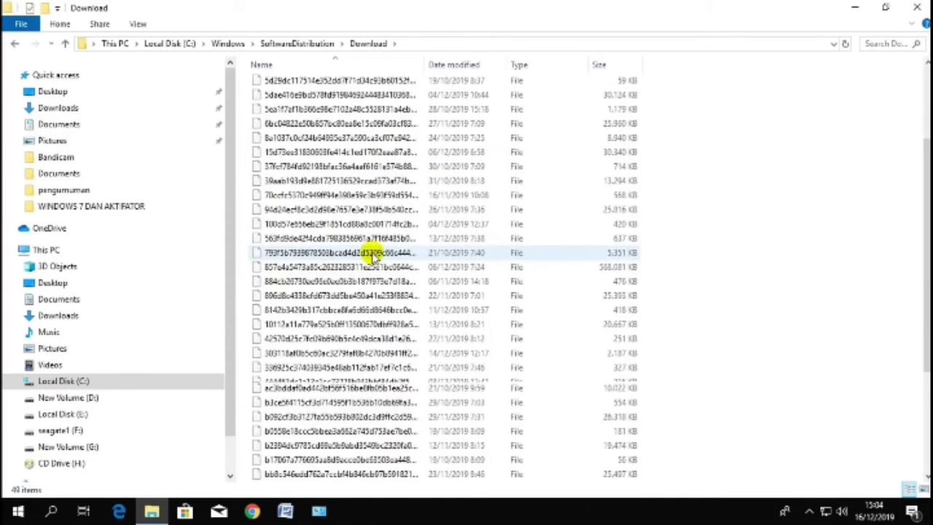
pyautogui.scroll(2, 373, 254)
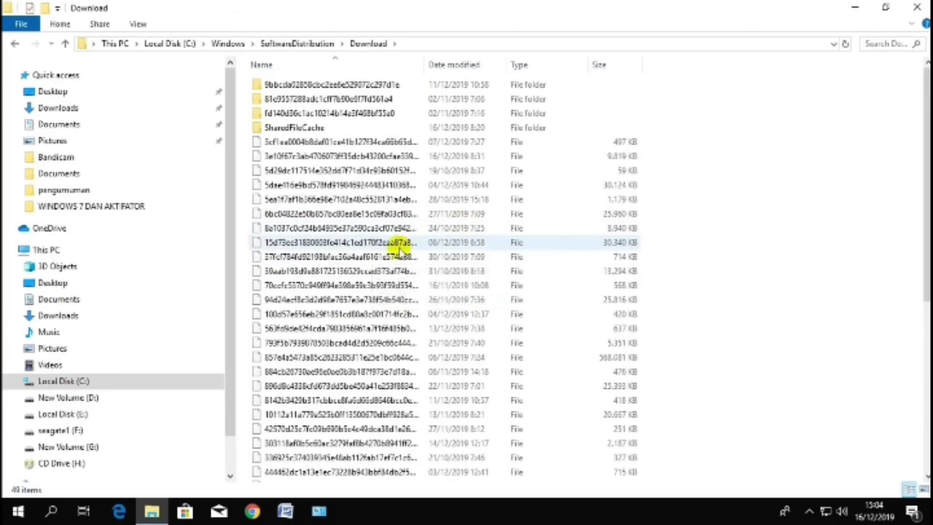
# Delete all files and folders in the SoftwareDistribution Download folder, granting administrator permission for all current items.
pyautogui.scroll(-2, 399, 248)
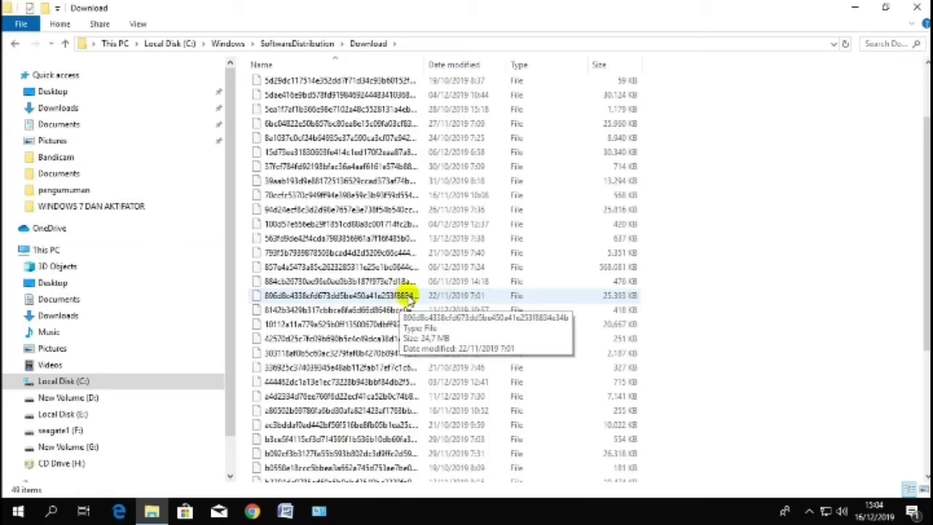
pyautogui.scroll(2, 497, 291)
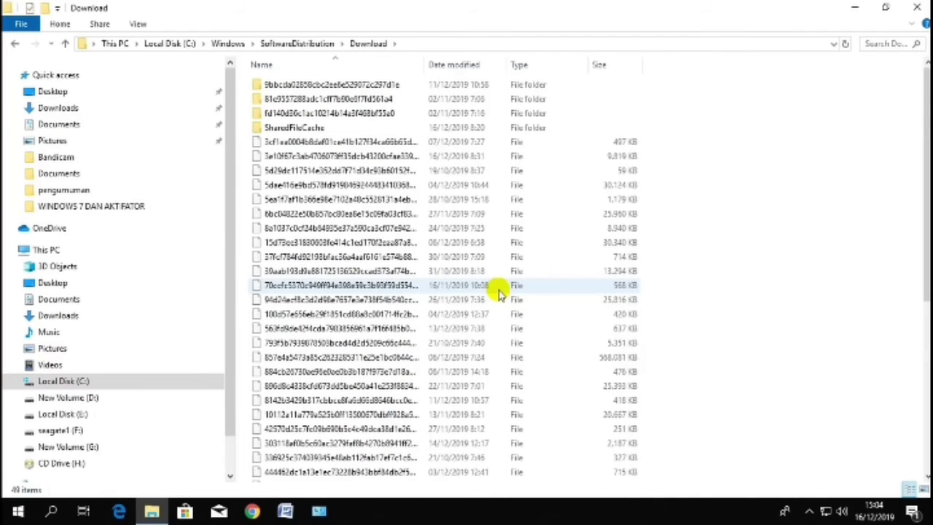
pyautogui.click(408, 256)
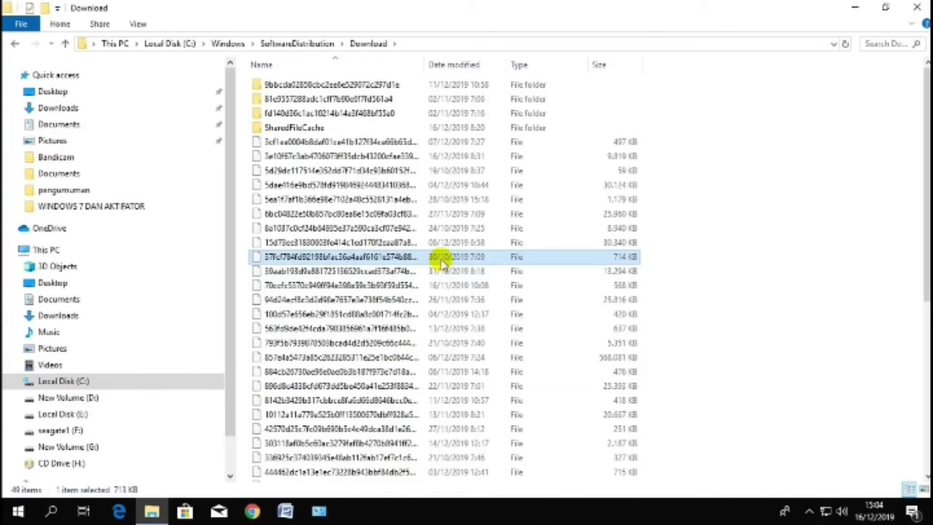
pyautogui.hotkey('ctrl', 'a')
pyautogui.press('Delete')
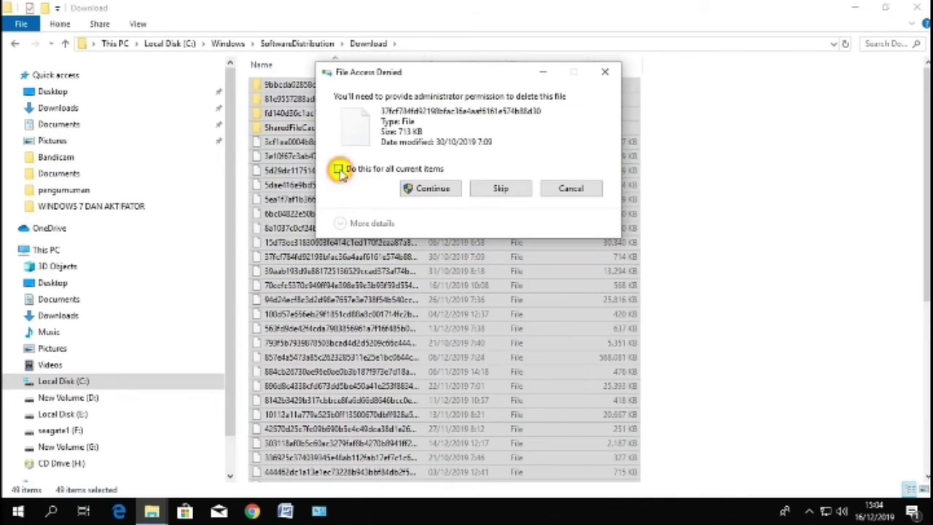
pyautogui.click(412, 188)
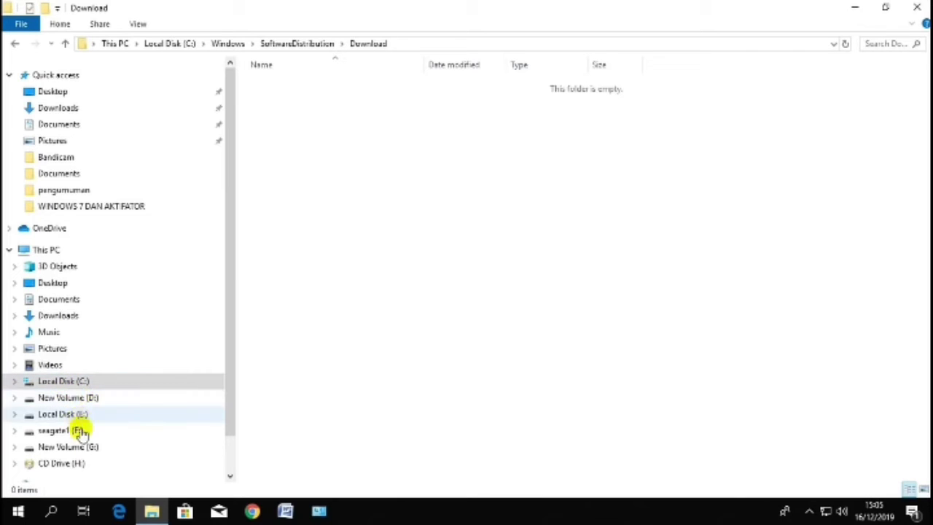
# Start Disk Cleanup from the properties of Local Disk (C:) and move its dialog to the middle of the screen.
pyautogui.rightClick(66, 383)
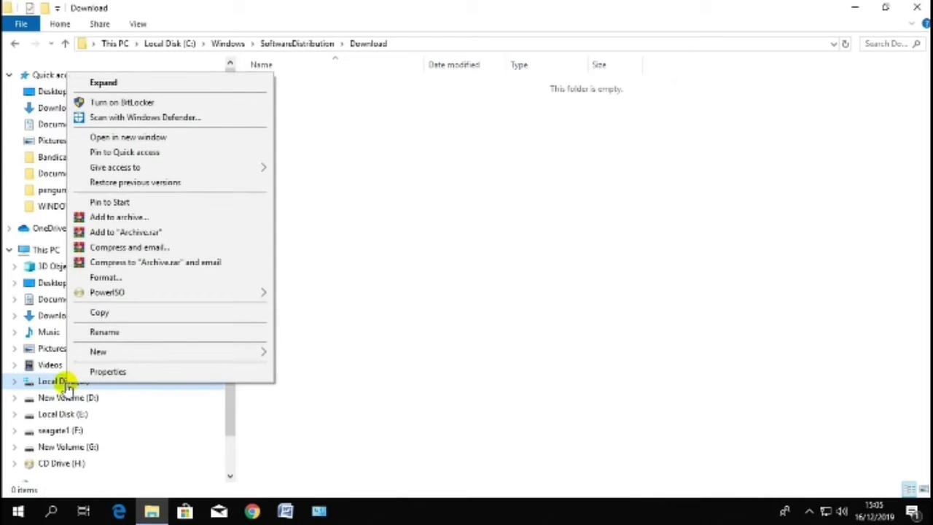
pyautogui.click(114, 373)
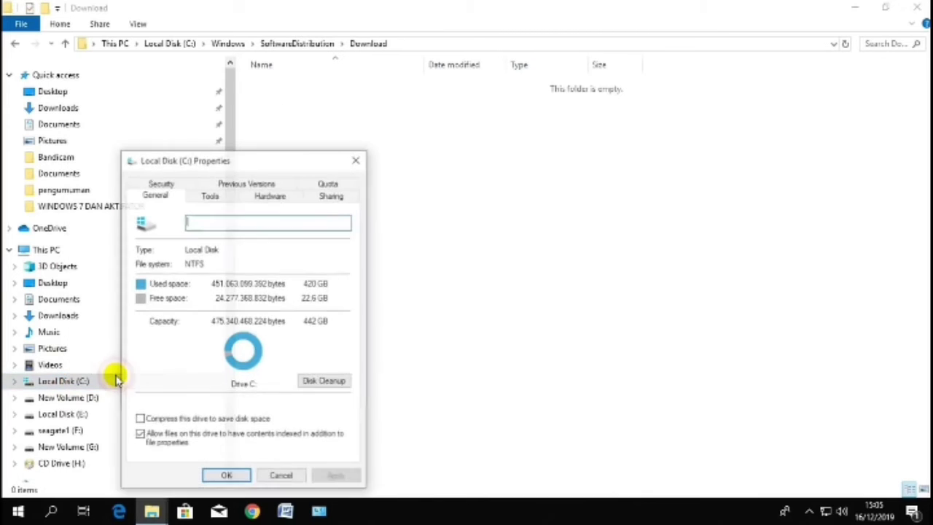
pyautogui.click(319, 384)
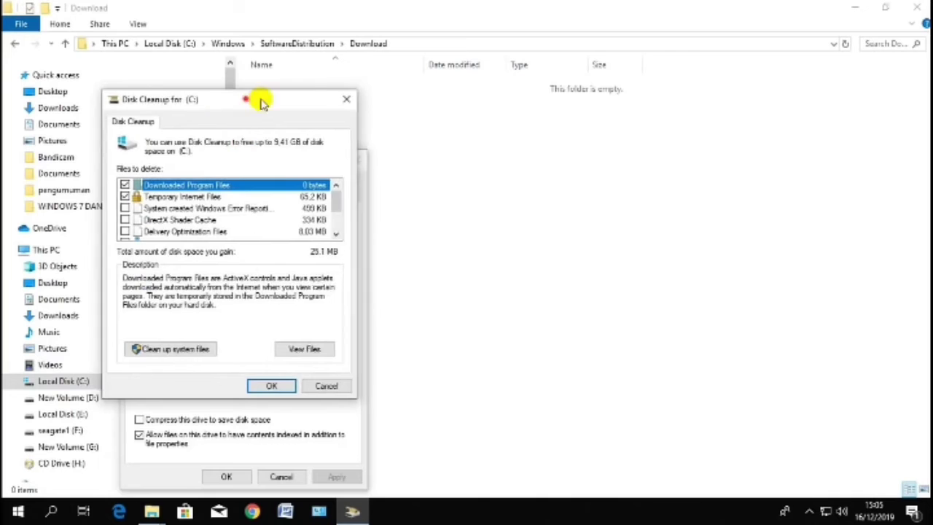
pyautogui.click(531, 88)
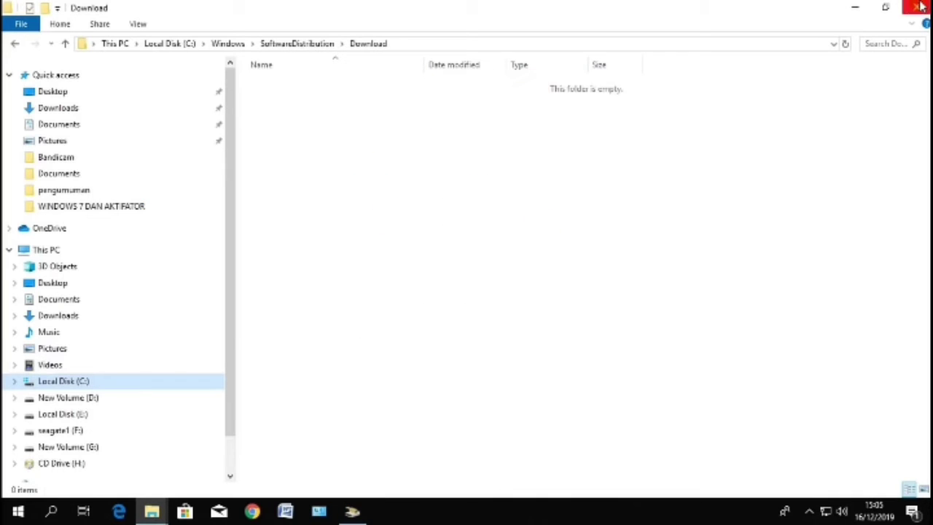
pyautogui.click(855, 7)
pyautogui.moveTo(374, 100); pyautogui.dragTo(534, 108)
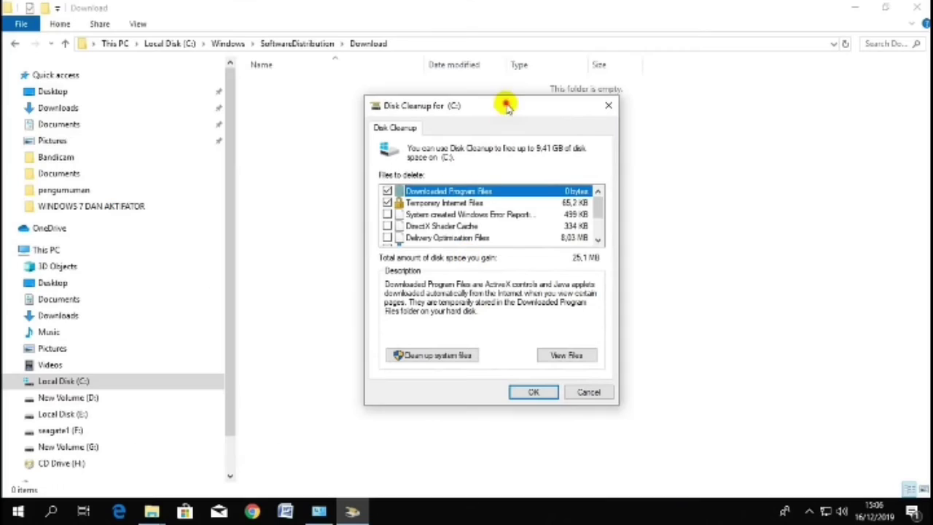
pyautogui.moveTo(507, 106); pyautogui.dragTo(486, 131)
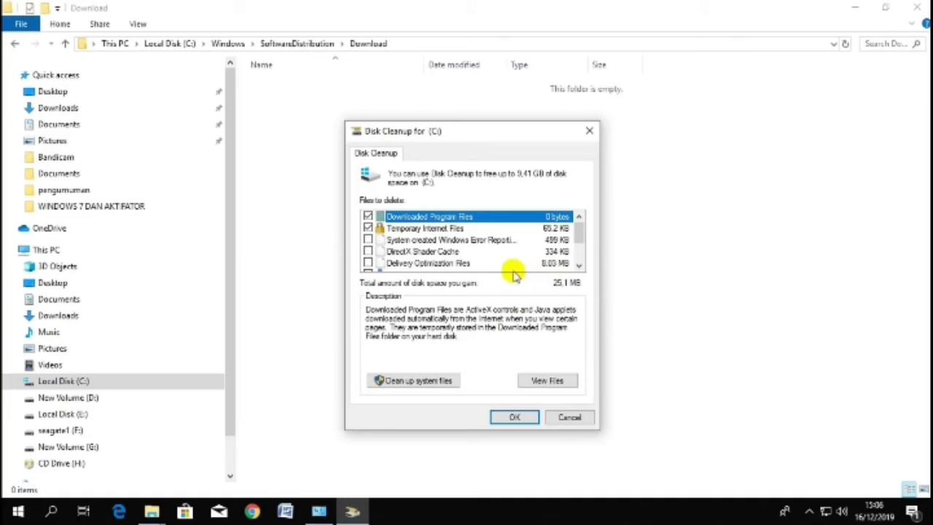
# Include system created Windows Error Reporting, DirectX Shader Cache, Delivery Optimization Files, Downloads, Recycle Bin and Temporary files in the cleanup.
pyautogui.click(368, 239)
pyautogui.click(368, 251)
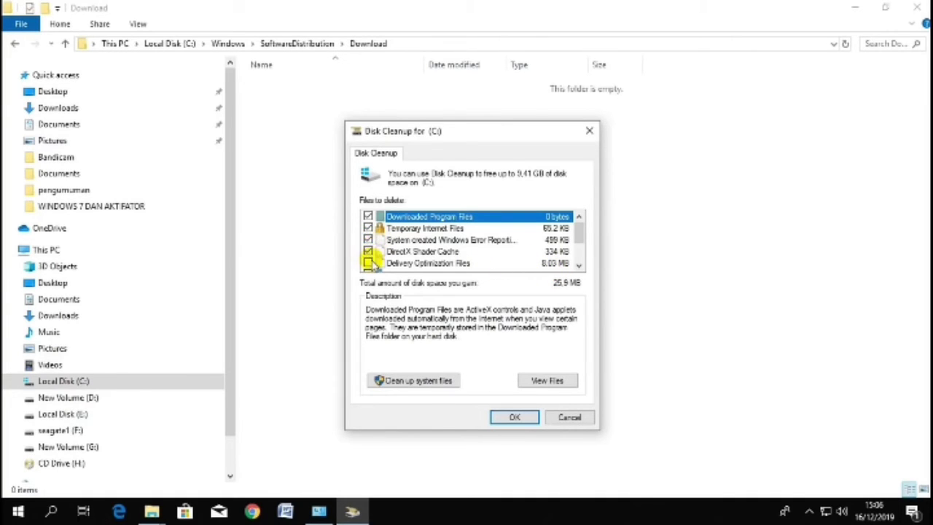
pyautogui.click(368, 263)
pyautogui.scroll(-1, 398, 256)
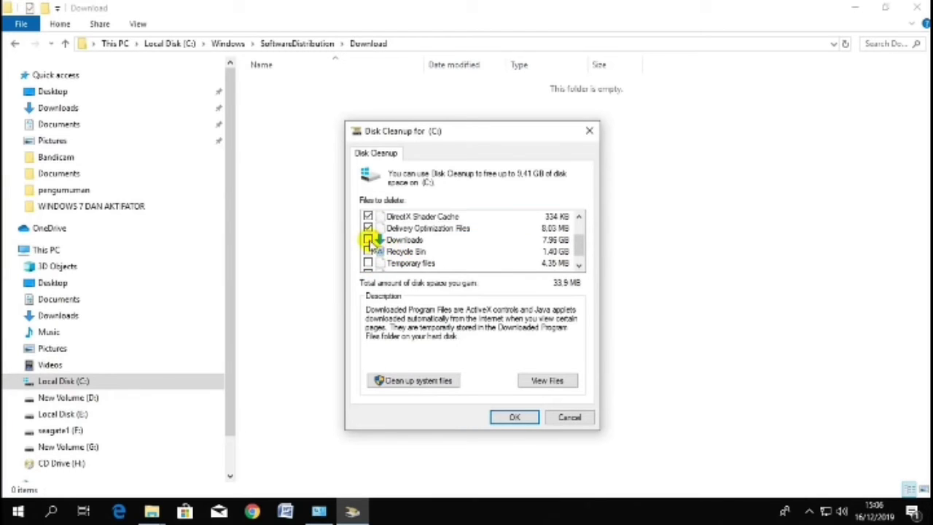
pyautogui.click(368, 240)
pyautogui.click(368, 252)
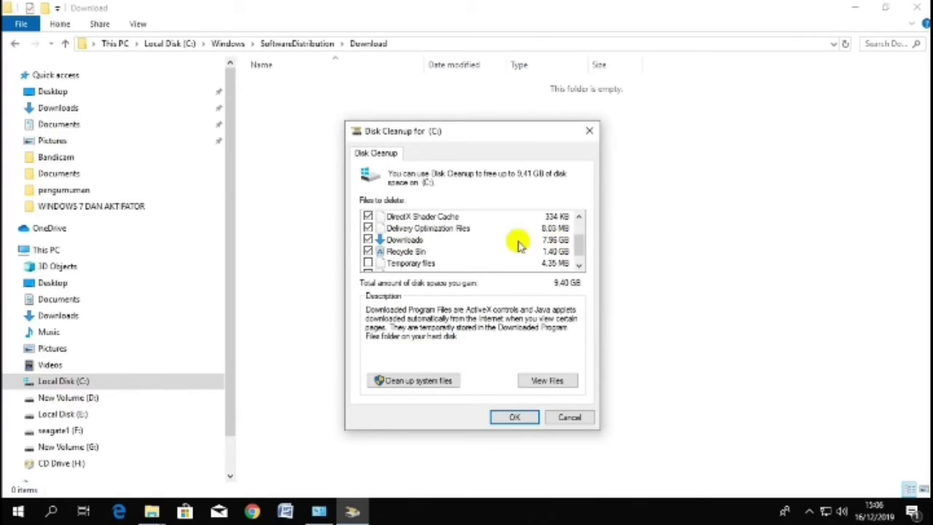
pyautogui.click(370, 240)
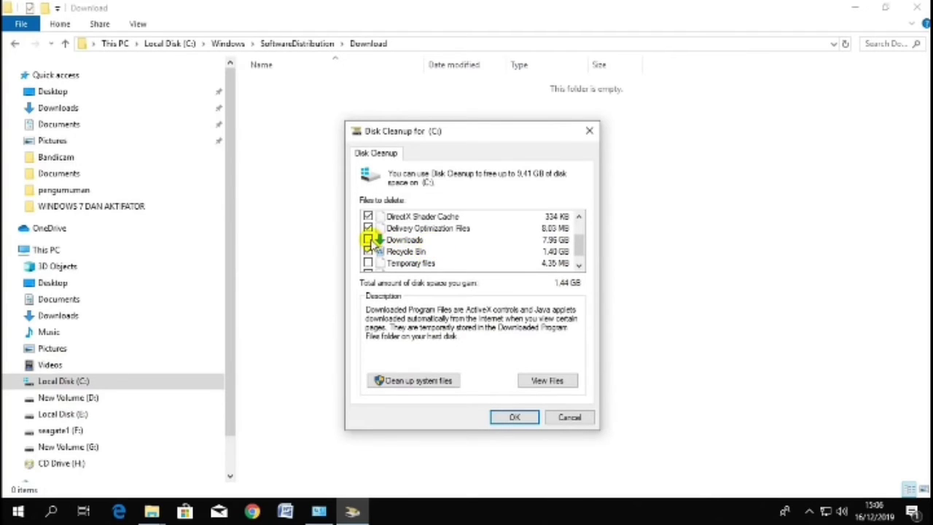
pyautogui.click(370, 240)
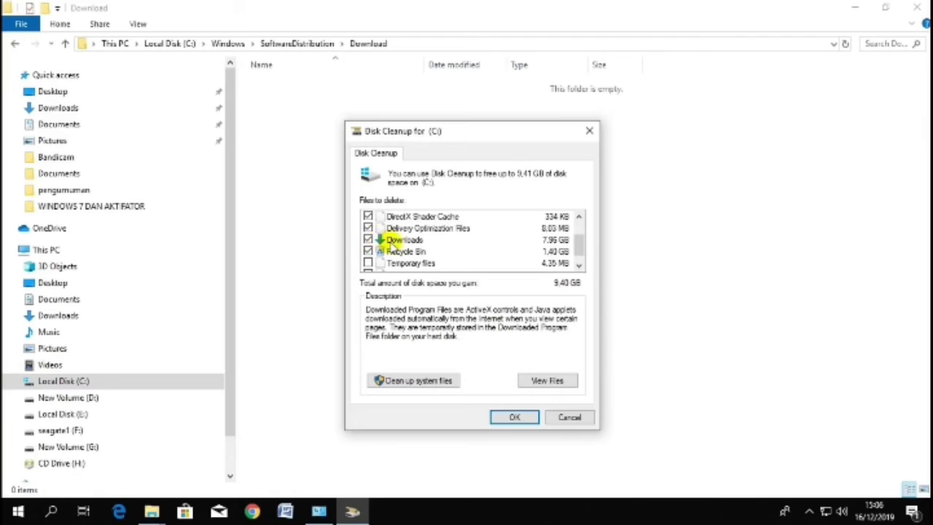
pyautogui.click(368, 263)
pyautogui.scroll(-1, 396, 250)
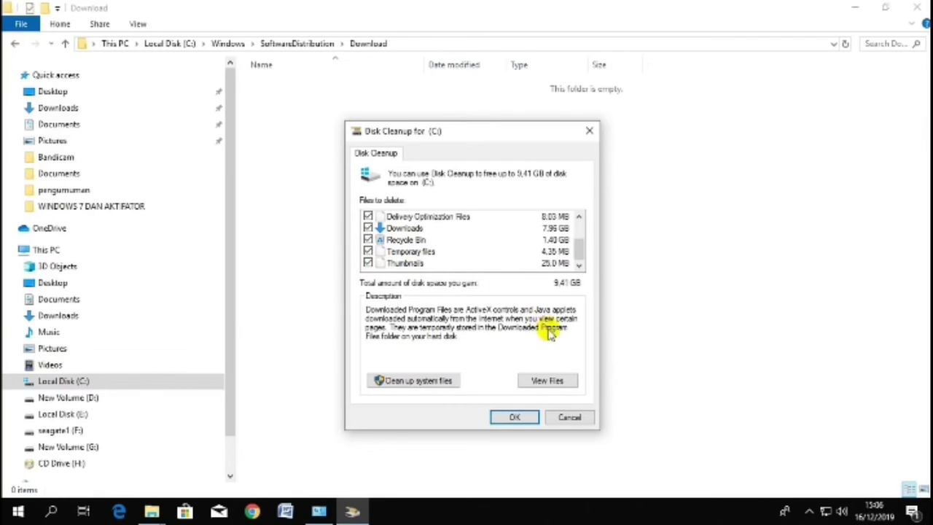
# Run the cleanup, agree to permanently delete the files and grant administrator permission for all current items.
pyautogui.click(513, 417)
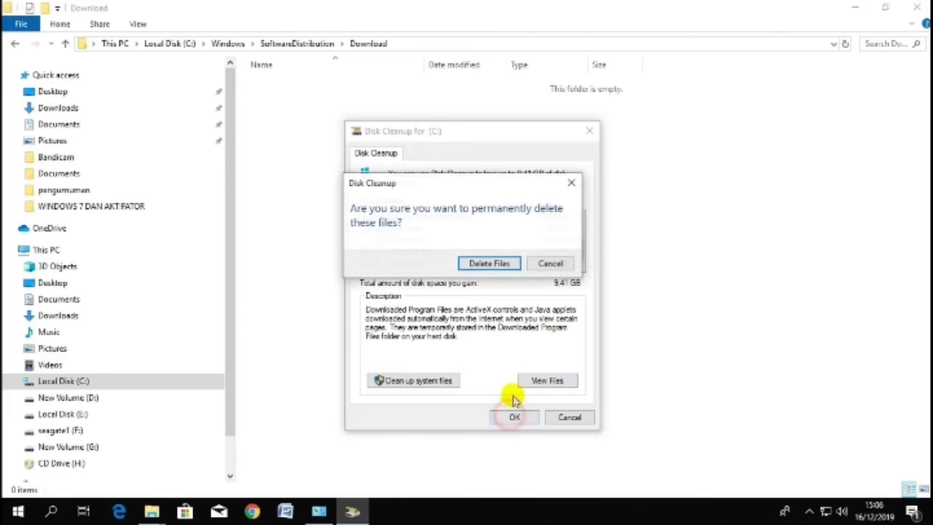
pyautogui.click(488, 266)
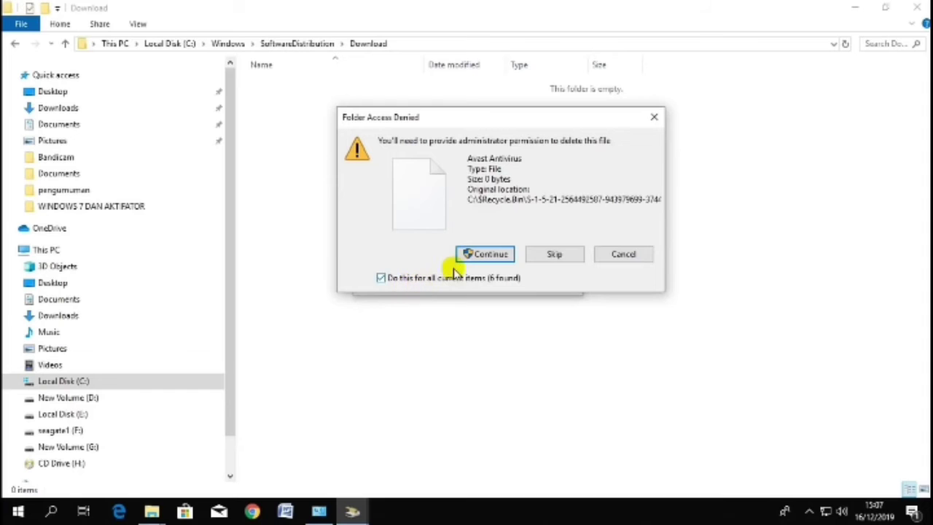
pyautogui.click(485, 255)
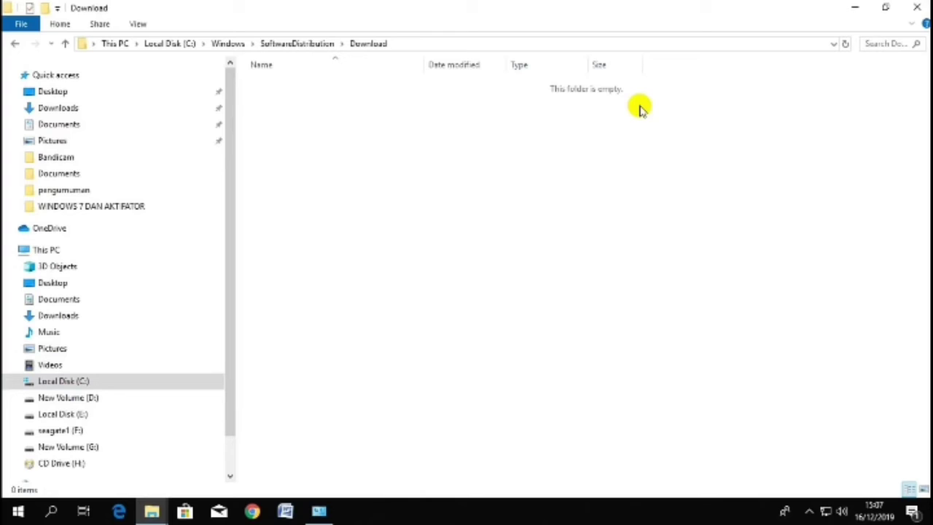
# Close the Download folder, Control Panel and Local Disk (C:) Properties windows, and refresh the desktop twice.
pyautogui.click(718, 9)
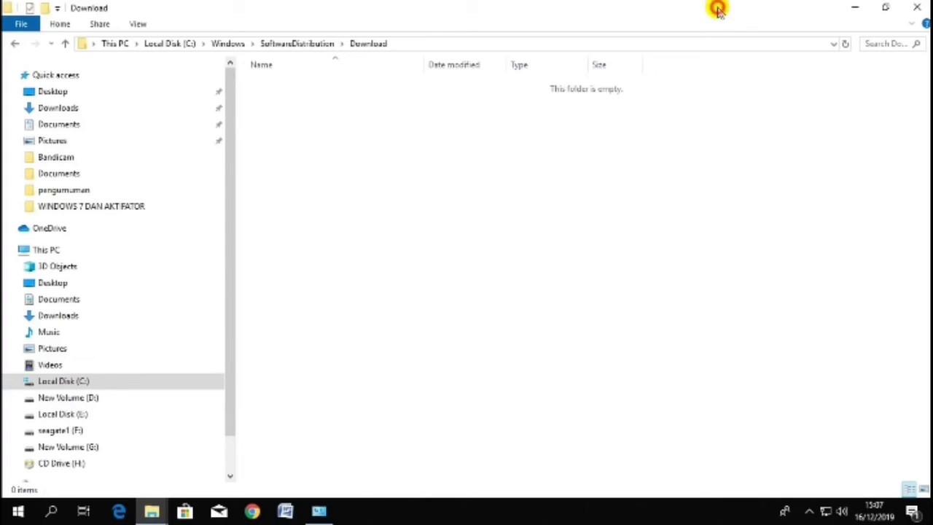
pyautogui.click(918, 9)
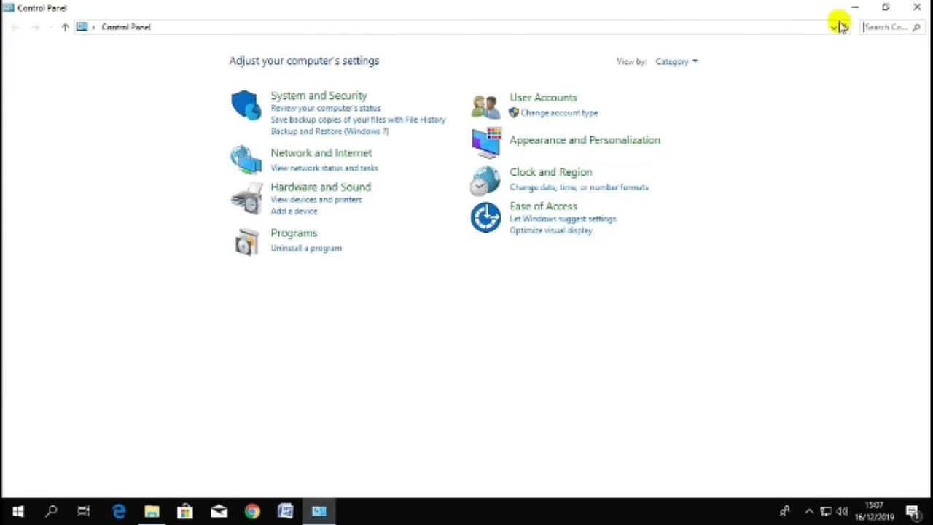
pyautogui.click(911, 8)
pyautogui.click(357, 159)
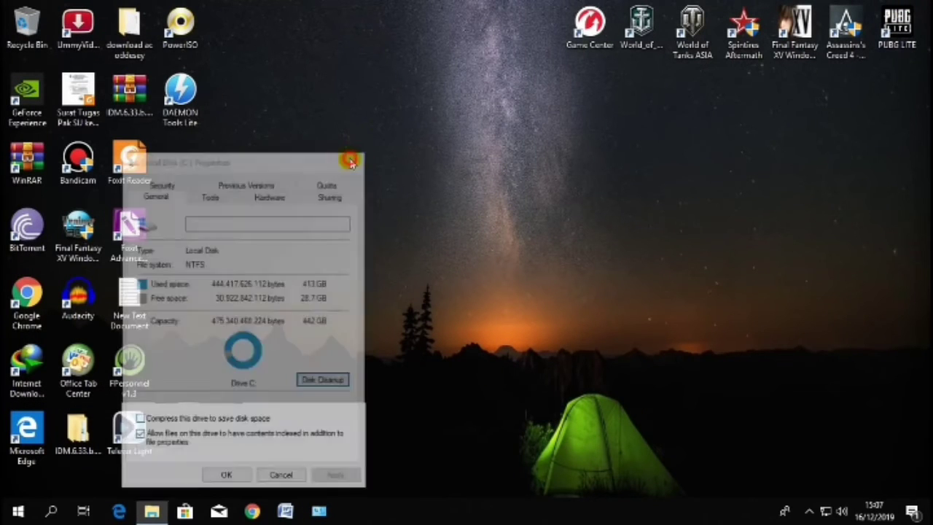
pyautogui.rightClick(419, 102)
pyautogui.click(437, 146)
pyautogui.rightClick(361, 142)
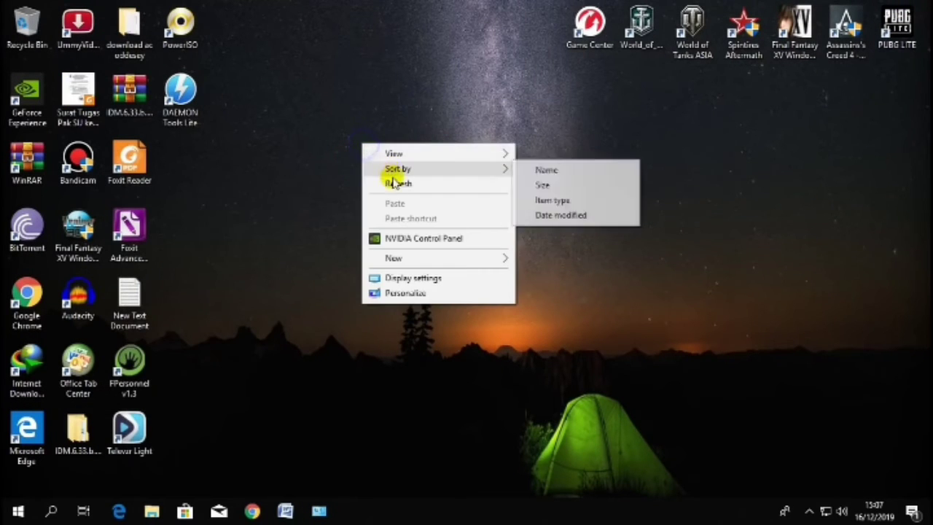
pyautogui.click(389, 177)
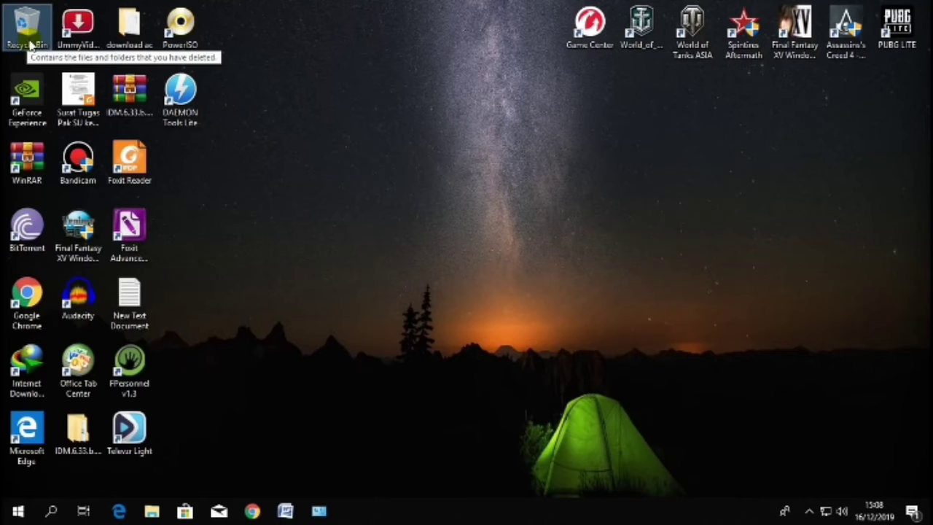
# Refresh the desktop about ten times with no File Explorer window in the way.
pyautogui.click(153, 510)
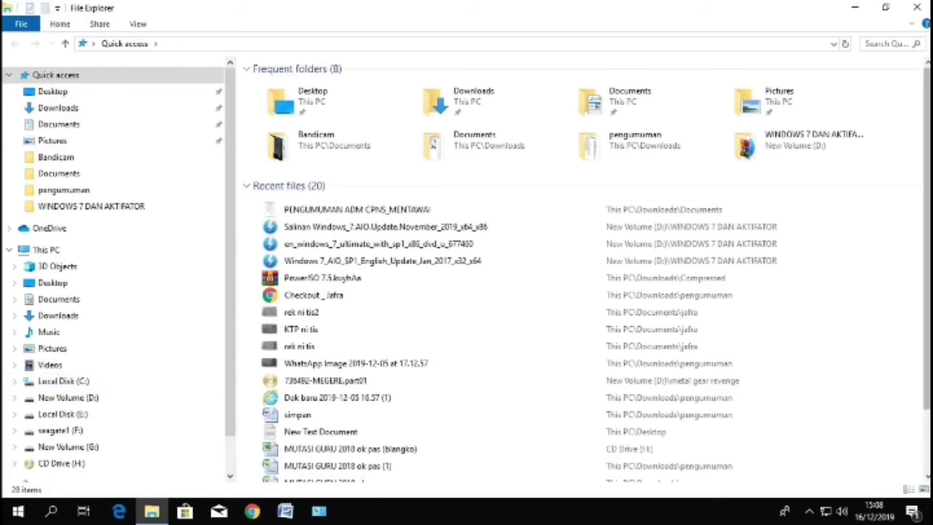
pyautogui.click(855, 7)
pyautogui.rightClick(290, 115)
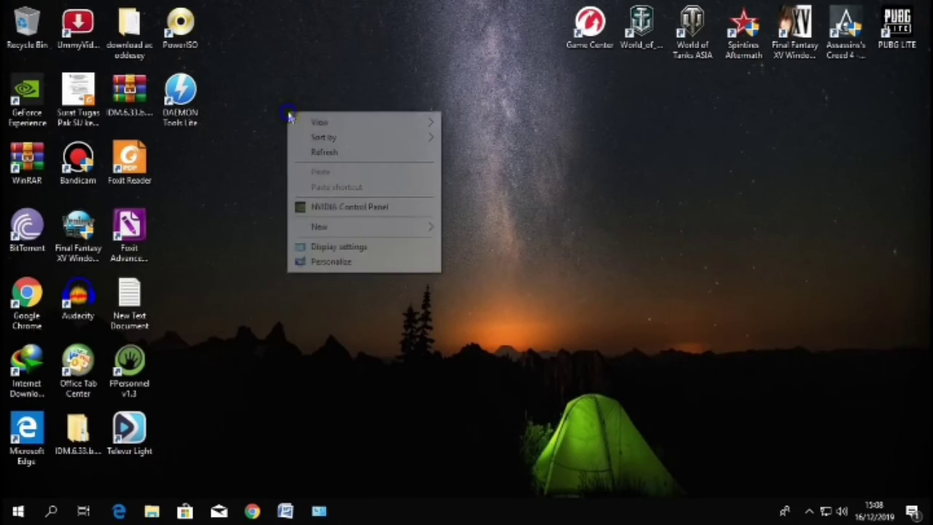
pyautogui.click(322, 151)
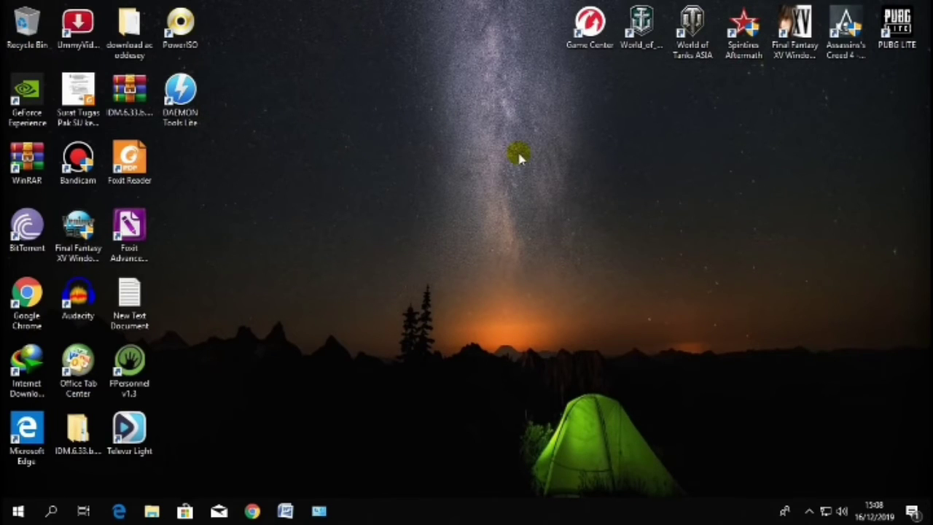
pyautogui.rightClick(482, 130)
pyautogui.click(515, 169)
pyautogui.rightClick(401, 127)
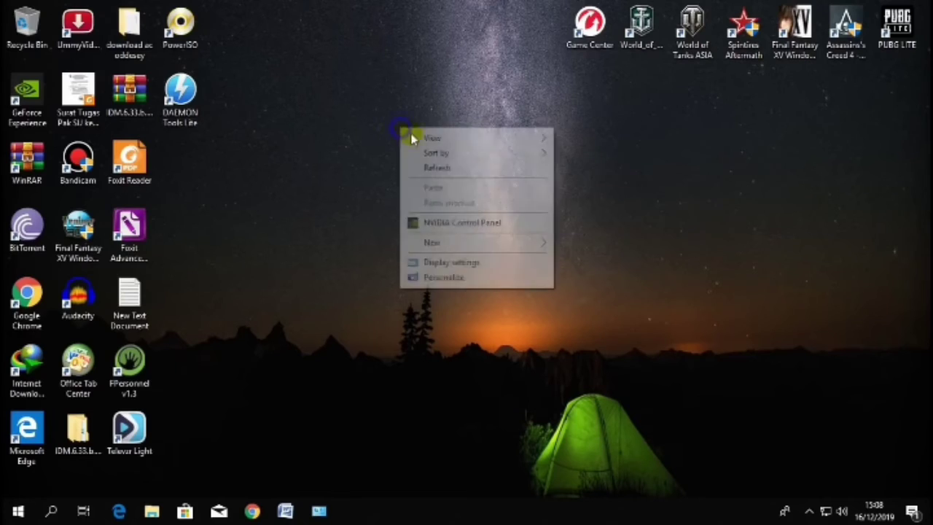
pyautogui.click(434, 169)
pyautogui.rightClick(353, 111)
pyautogui.click(393, 148)
pyautogui.rightClick(366, 115)
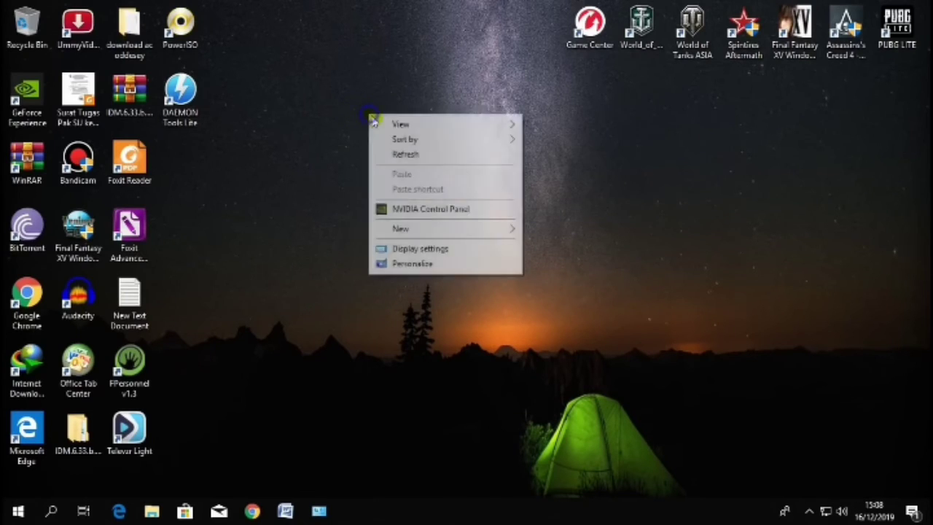
pyautogui.click(399, 154)
pyautogui.rightClick(345, 111)
pyautogui.click(394, 149)
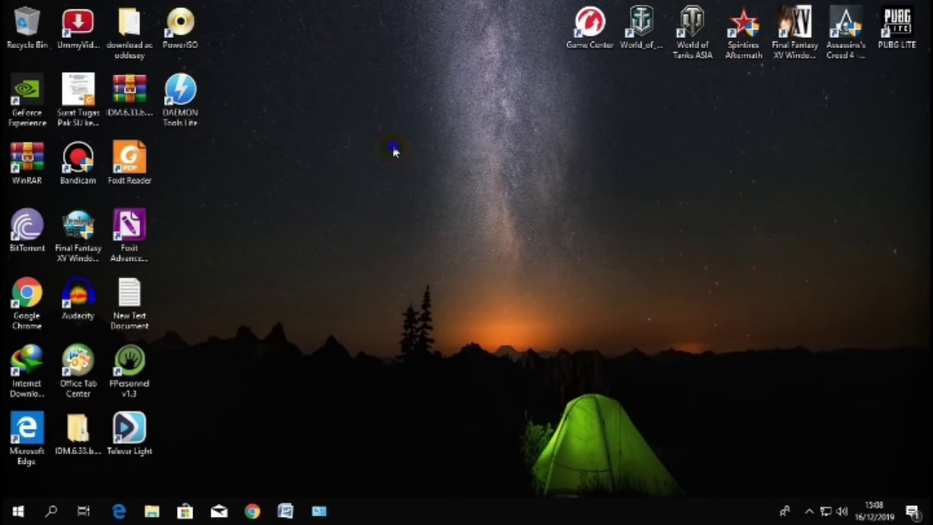
pyautogui.rightClick(394, 145)
pyautogui.click(427, 182)
pyautogui.rightClick(357, 123)
pyautogui.click(400, 161)
pyautogui.rightClick(410, 148)
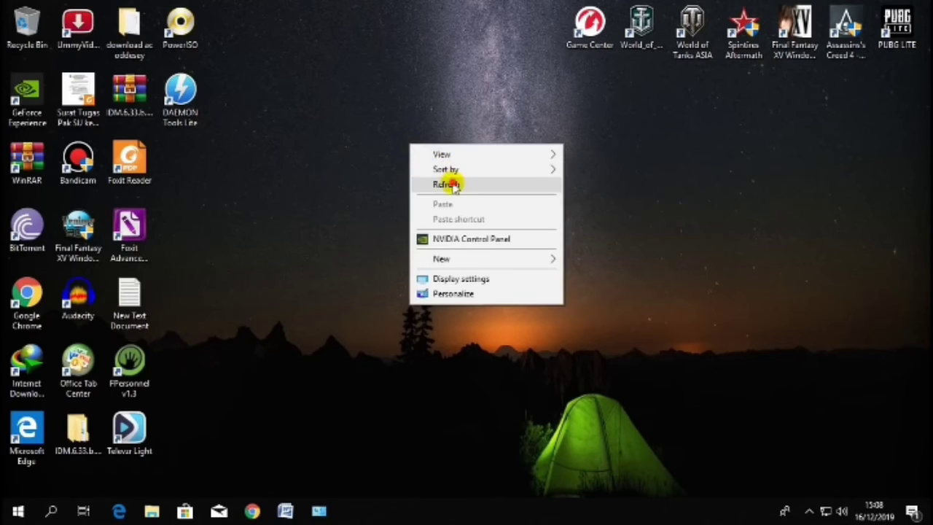
pyautogui.click(446, 183)
pyautogui.rightClick(376, 105)
pyautogui.click(404, 145)
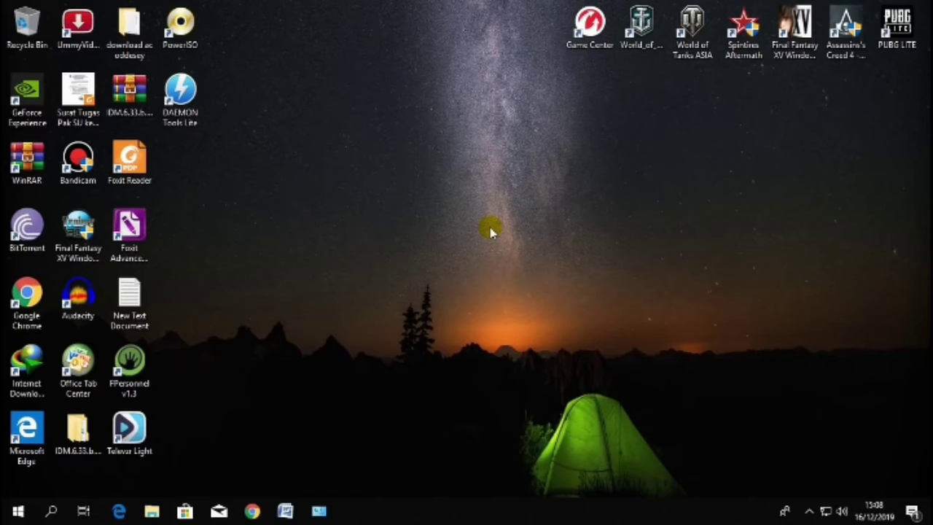
# Run regedit to open the Registry Editor and grant it administrator permission.
pyautogui.press('super+r')
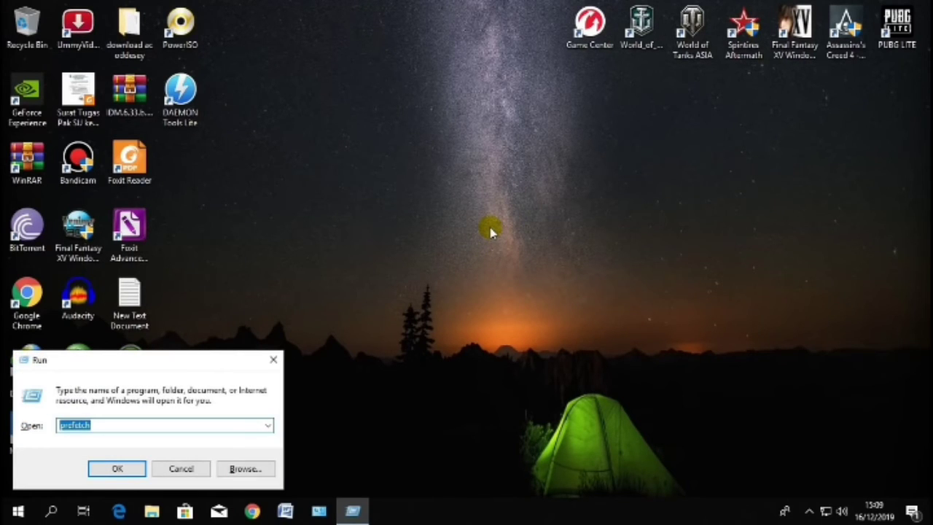
pyautogui.write('regedi')
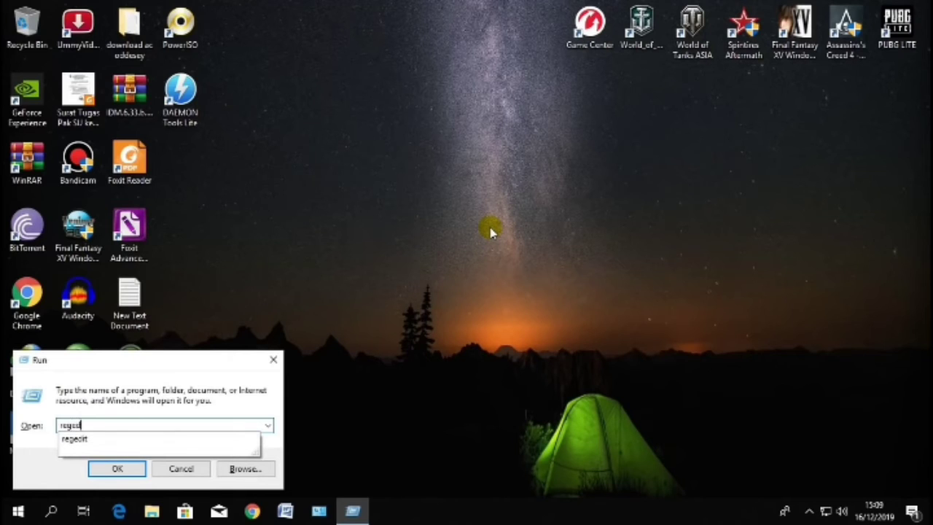
pyautogui.press('Escape')
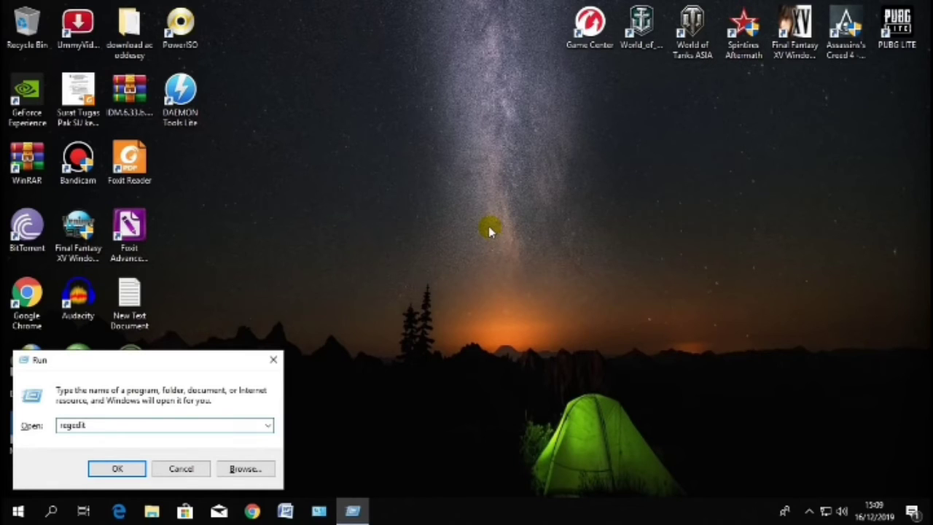
pyautogui.click(117, 468)
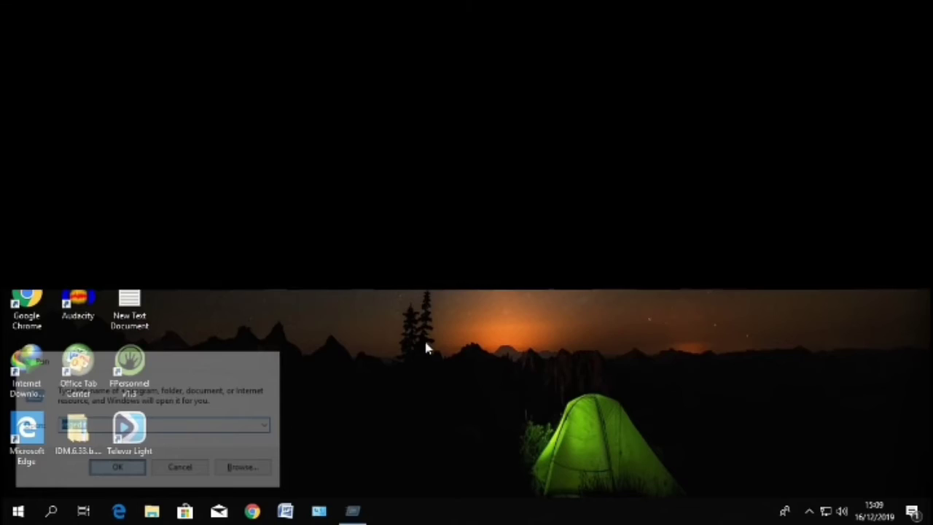
pyautogui.click(424, 346)
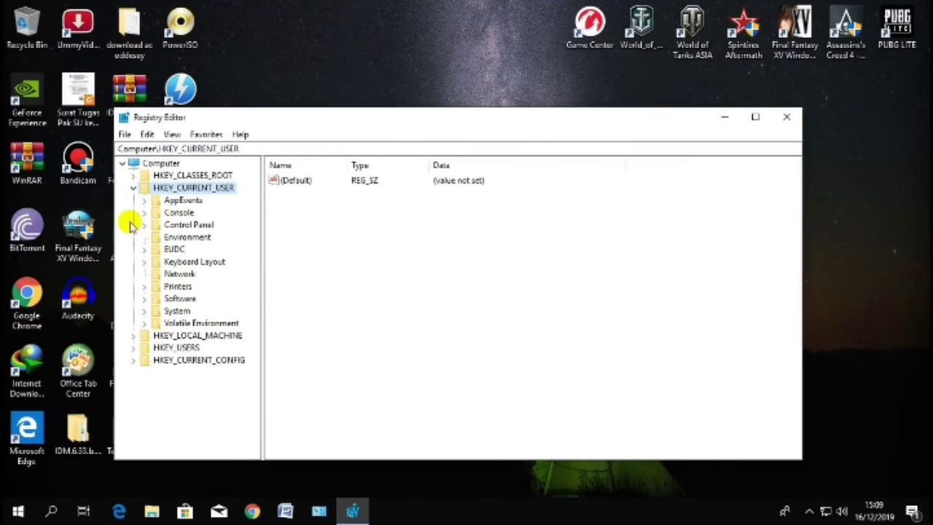
# Go to the HKEY_CURRENT_USER\Control Panel\Desktop key and maximize the Registry Editor window.
pyautogui.click(134, 188)
pyautogui.moveTo(462, 125); pyautogui.dragTo(481, 102)
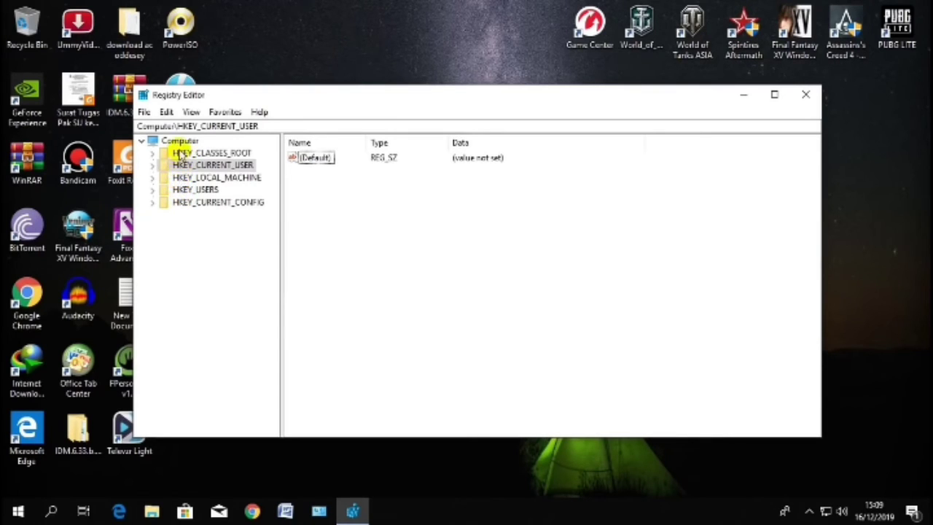
pyautogui.click(153, 166)
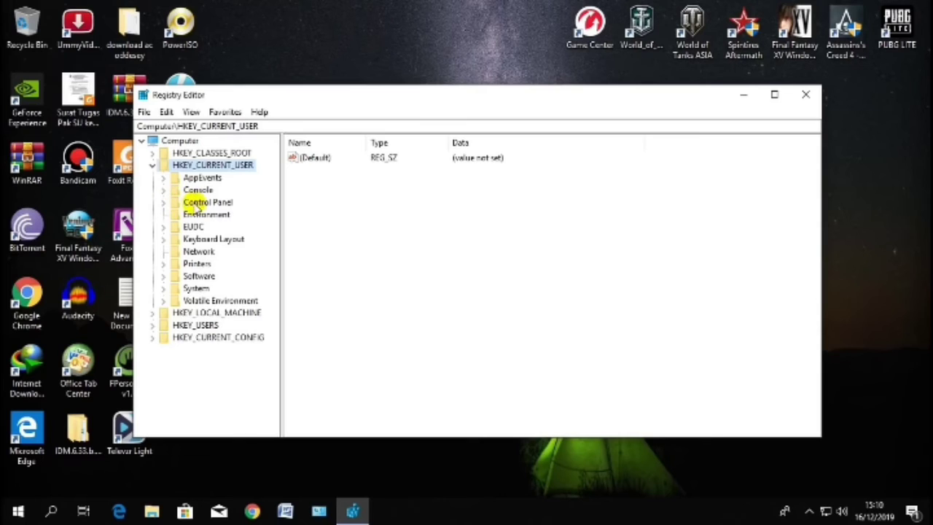
pyautogui.click(164, 202)
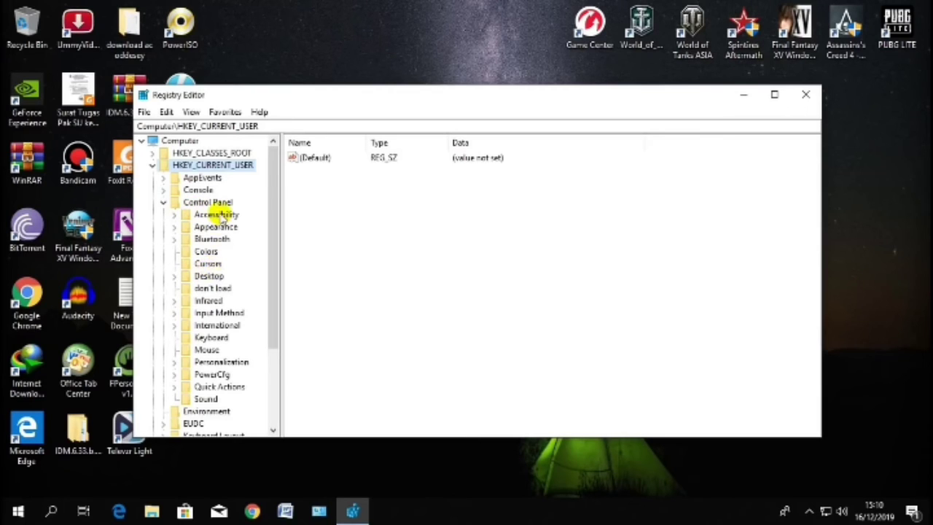
pyautogui.click(208, 277)
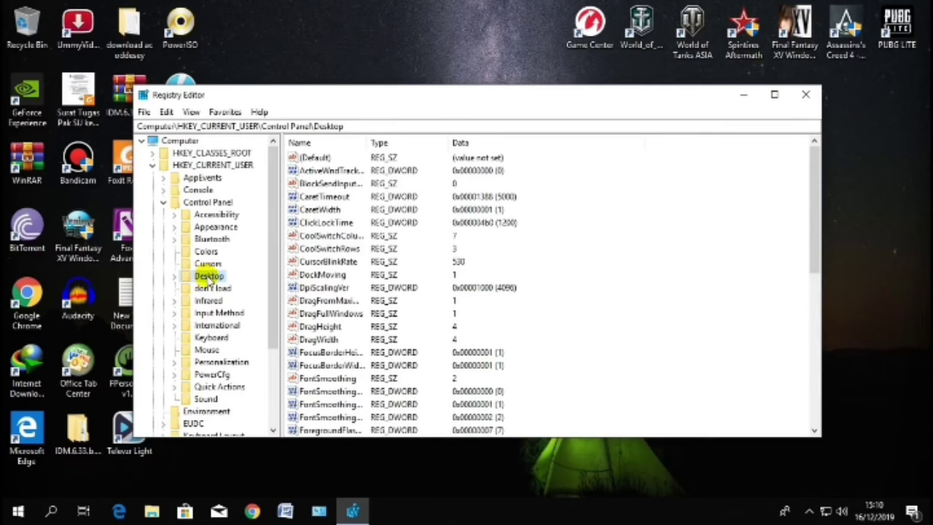
pyautogui.click(775, 96)
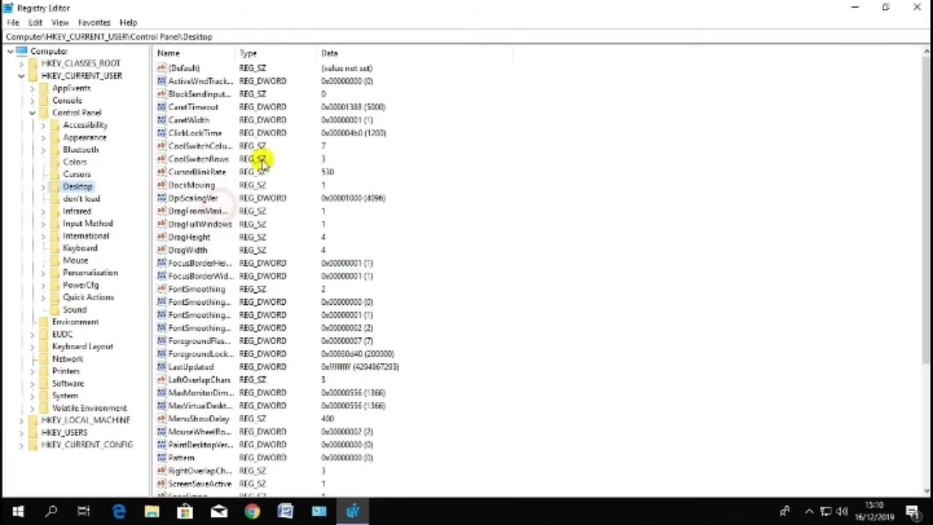
# Set the value data of the MenuShowDelay string to 00 and confirm it.
pyautogui.click(212, 302)
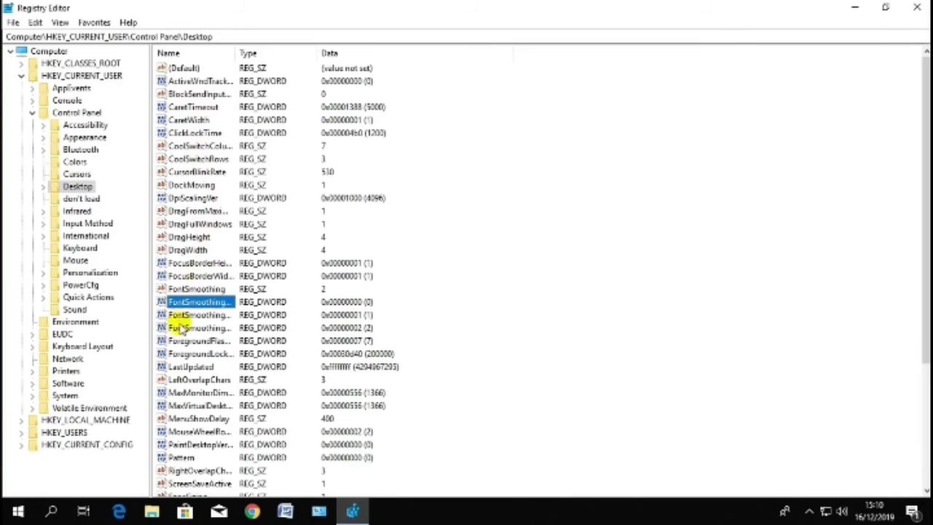
pyautogui.click(177, 418)
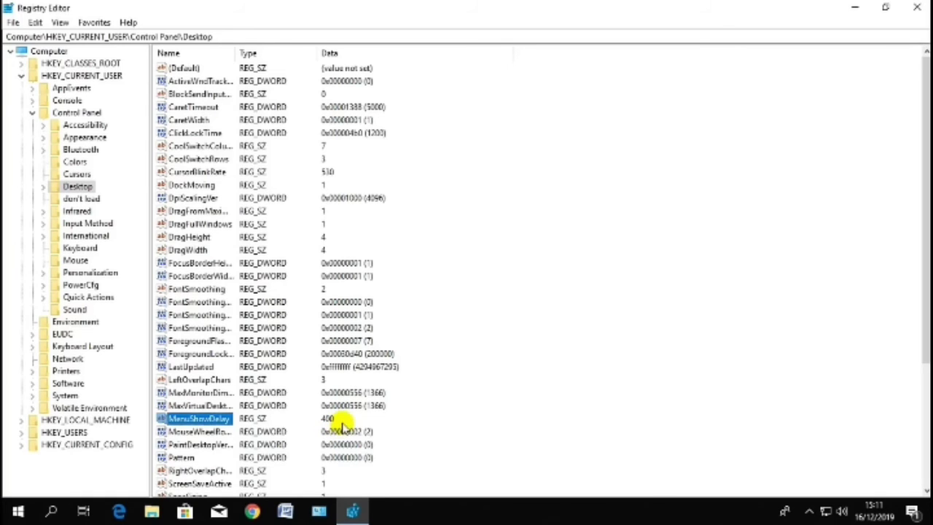
pyautogui.doubleClick(194, 420)
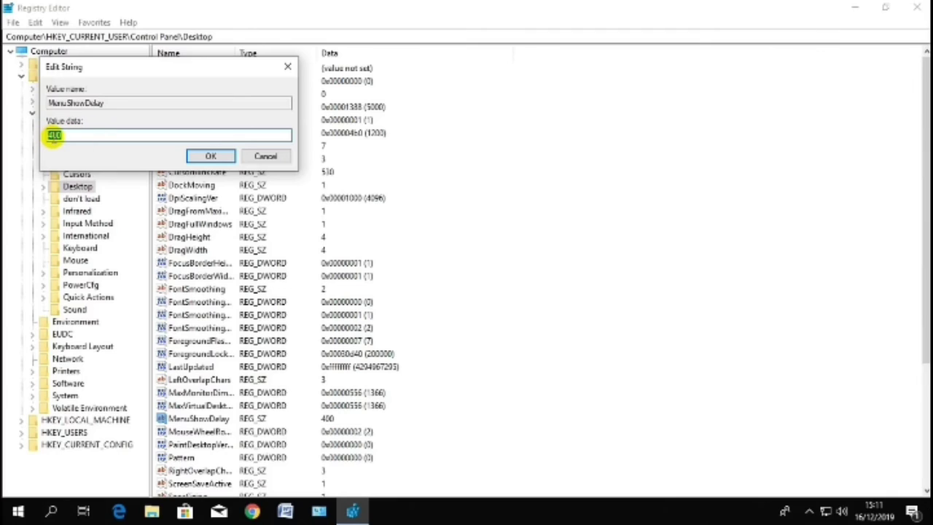
pyautogui.write('00')
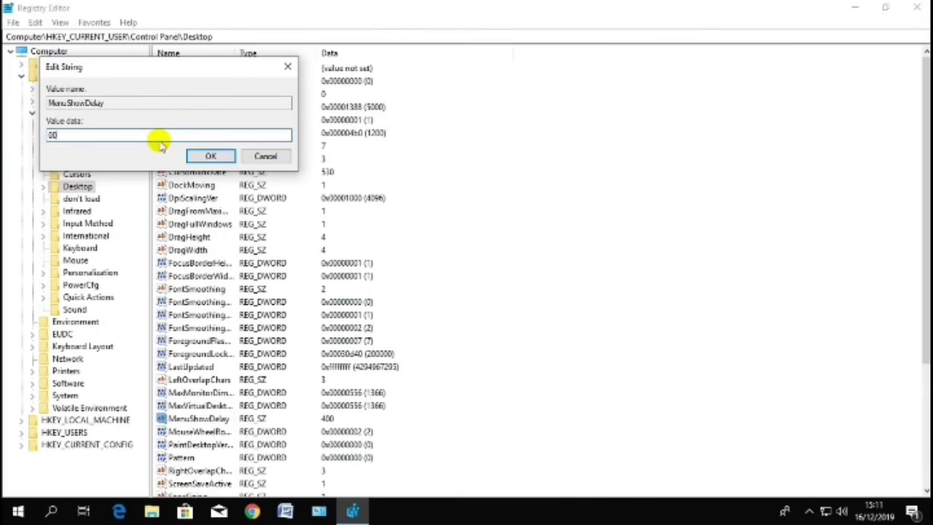
pyautogui.press('Return')
pyautogui.click(201, 157)
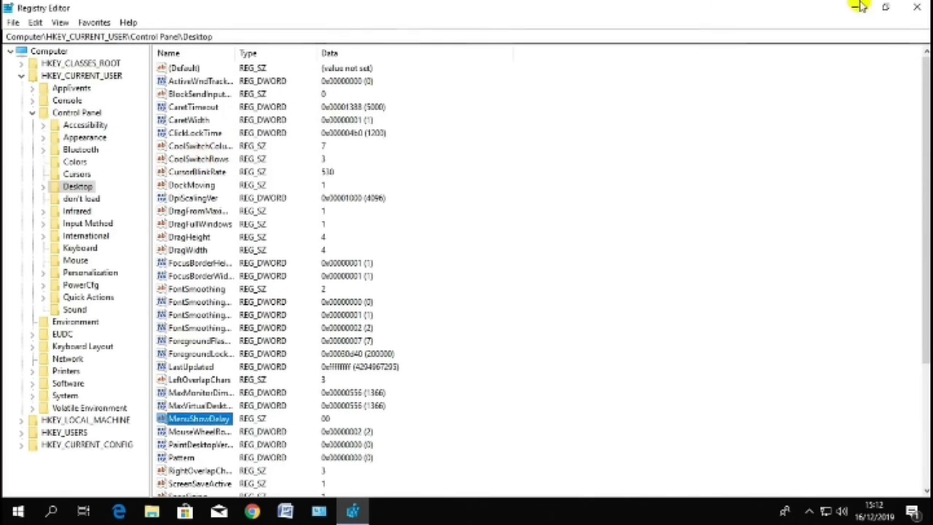
# Close the Registry Editor and refresh the desktop twice.
pyautogui.click(917, 7)
pyautogui.rightClick(419, 202)
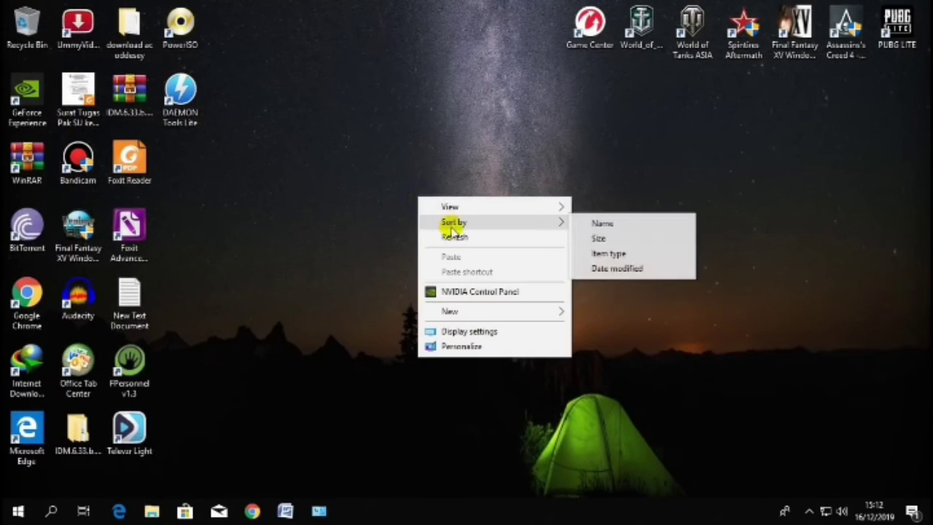
pyautogui.click(448, 235)
pyautogui.rightClick(389, 168)
pyautogui.click(415, 205)
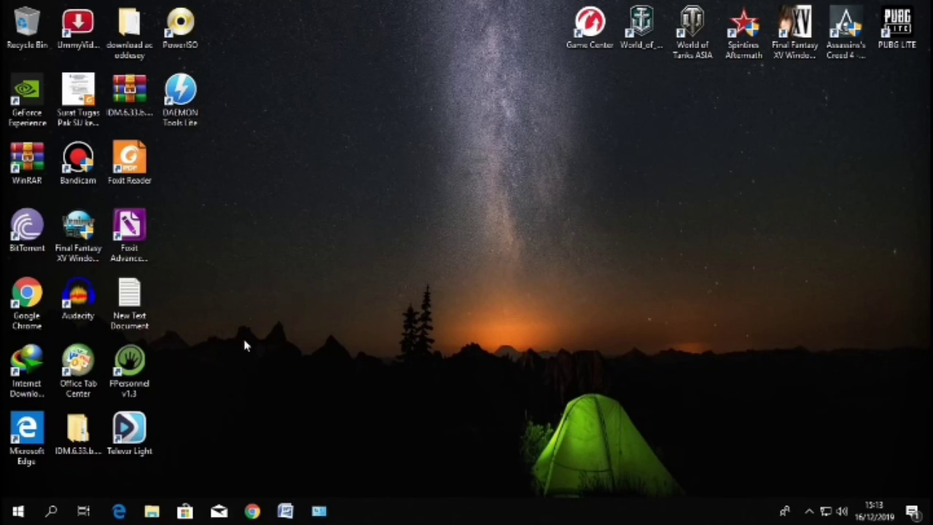
# Test how fast programs launch by opening and closing Google Chrome and Word in turn.
pyautogui.doubleClick(27, 295)
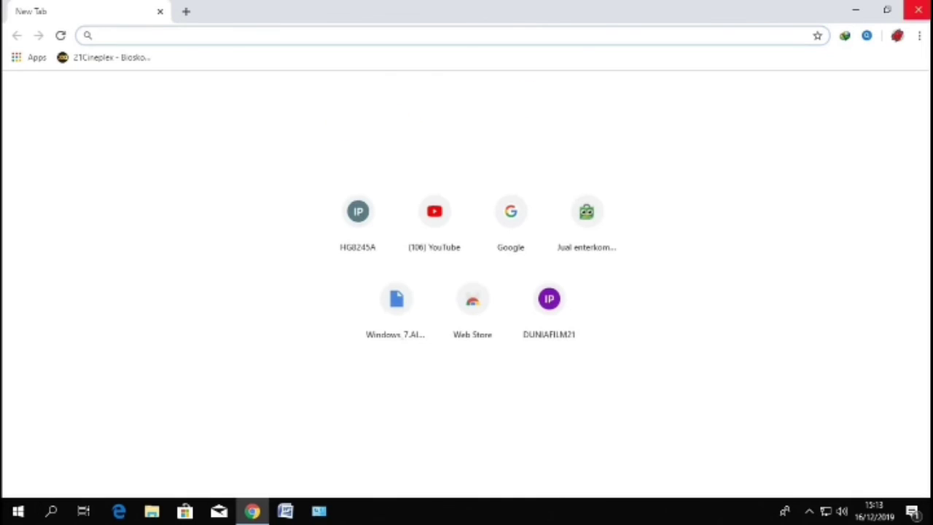
pyautogui.click(920, 10)
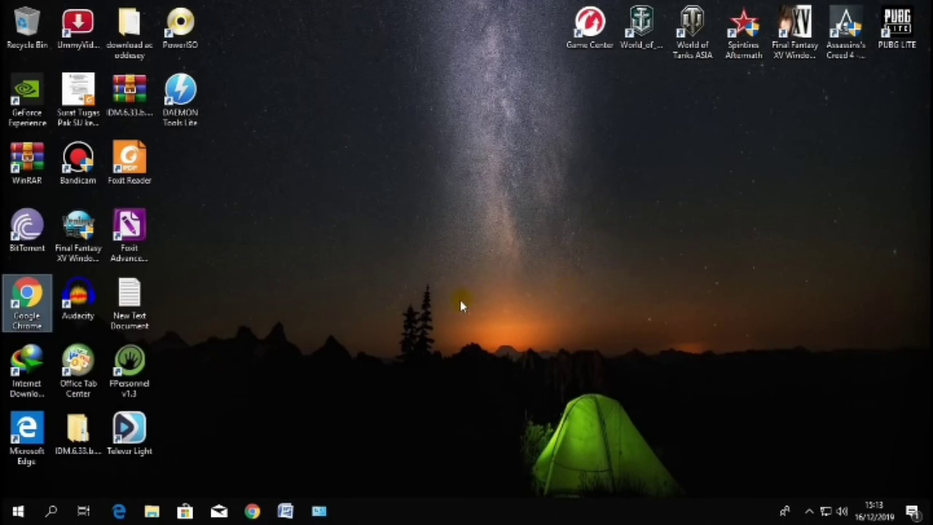
pyautogui.click(285, 510)
pyautogui.click(917, 8)
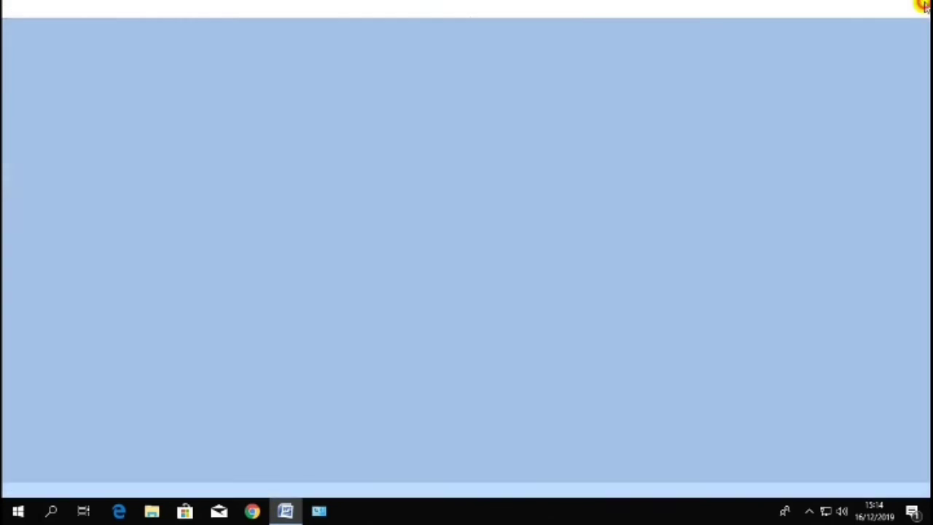
# Refresh the desktop four times with all program windows closed.
pyautogui.rightClick(462, 132)
pyautogui.rightClick(378, 140)
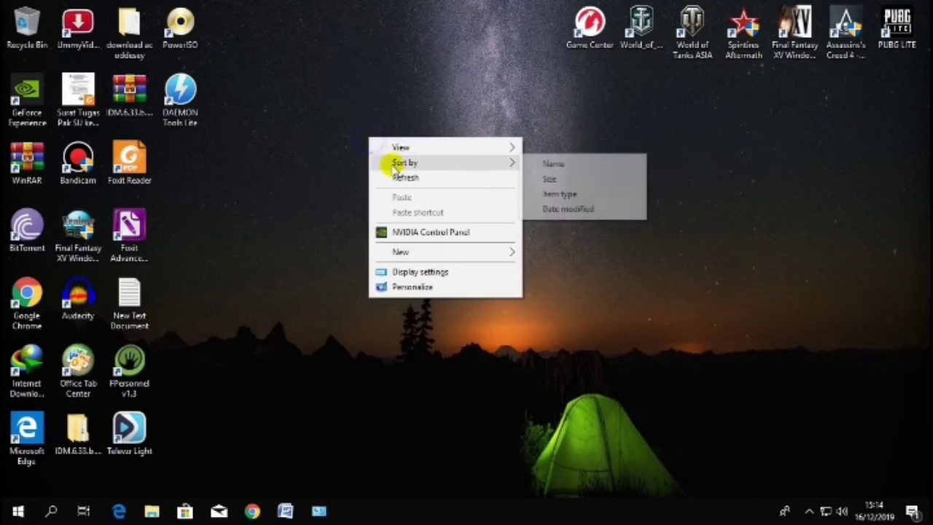
pyautogui.click(400, 177)
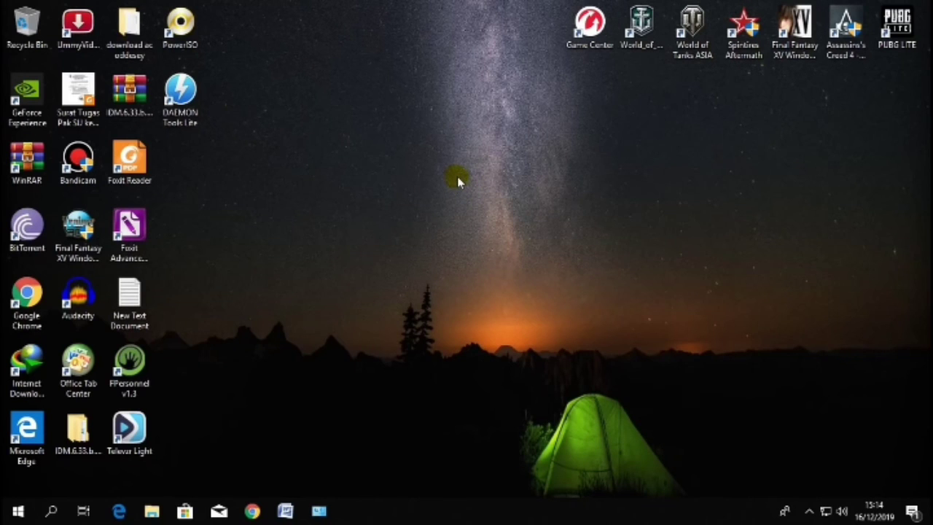
pyautogui.rightClick(437, 184)
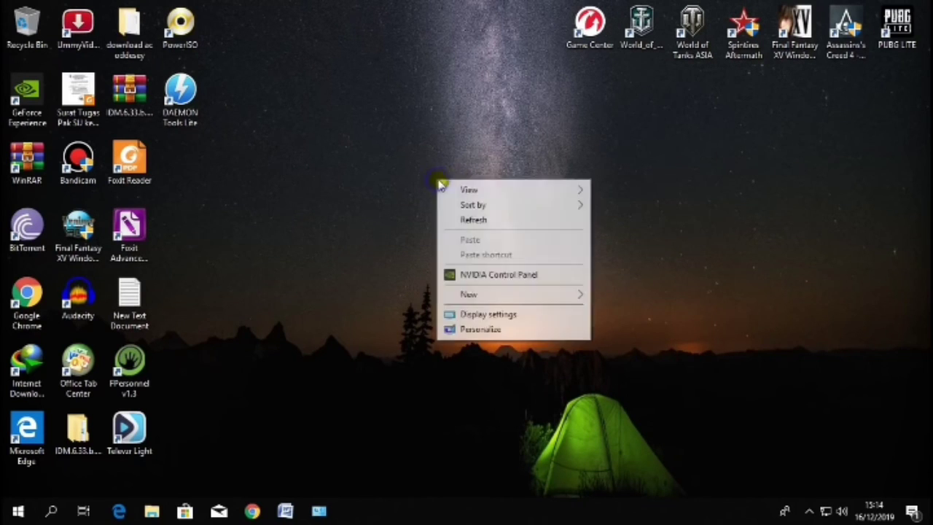
pyautogui.click(459, 220)
pyautogui.rightClick(348, 178)
pyautogui.click(366, 208)
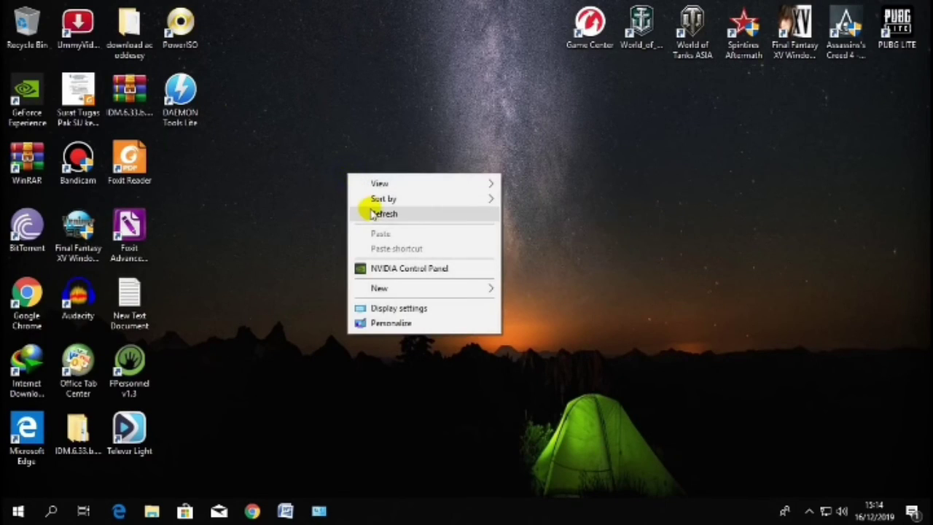
pyautogui.rightClick(372, 183)
pyautogui.click(394, 221)
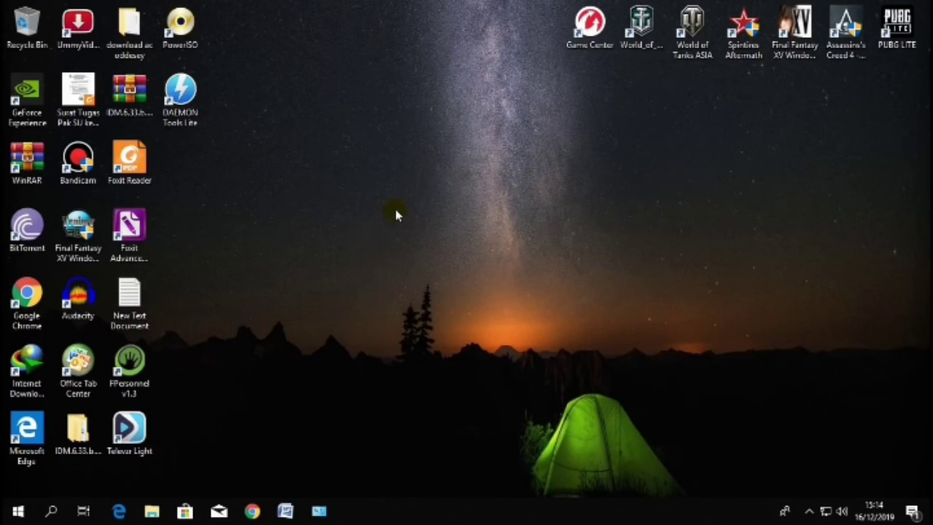